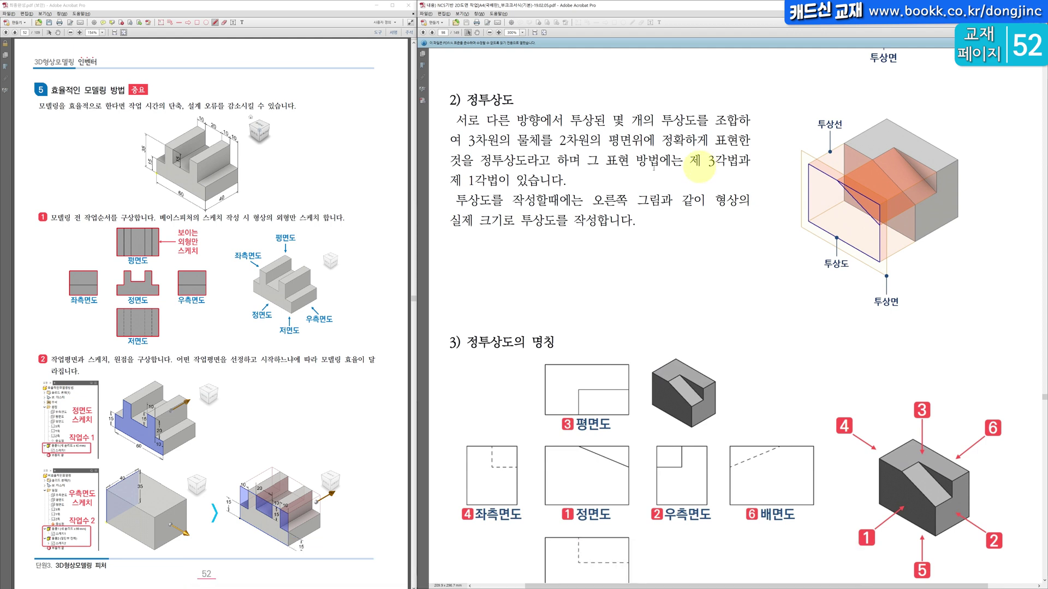
# Review the orthographic view names in the reference PDF and switch to Autodesk Inventor.
pyautogui.scroll(-3, 704, 163)
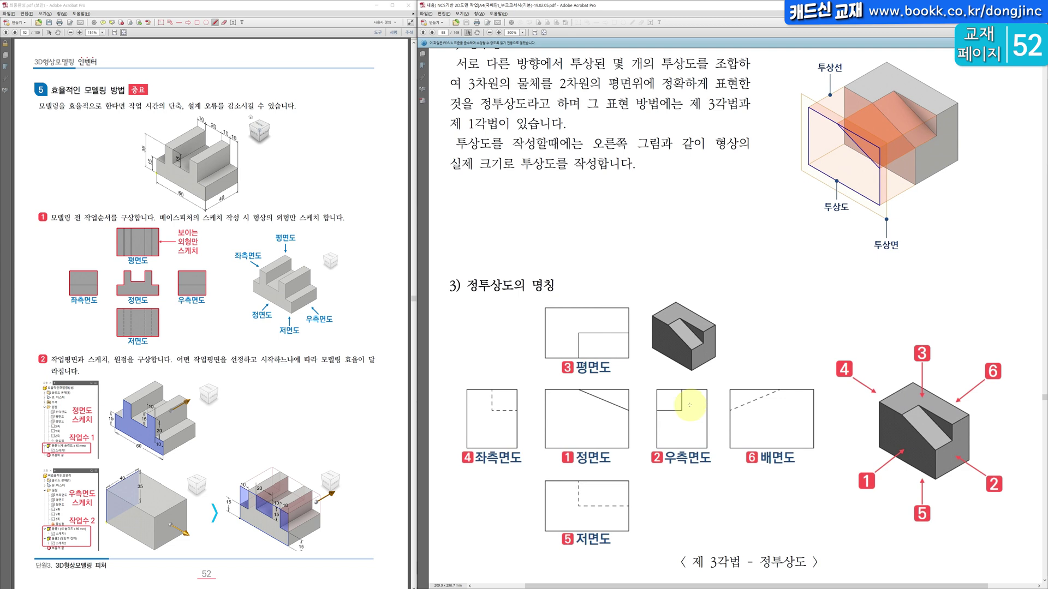
pyautogui.click(589, 416)
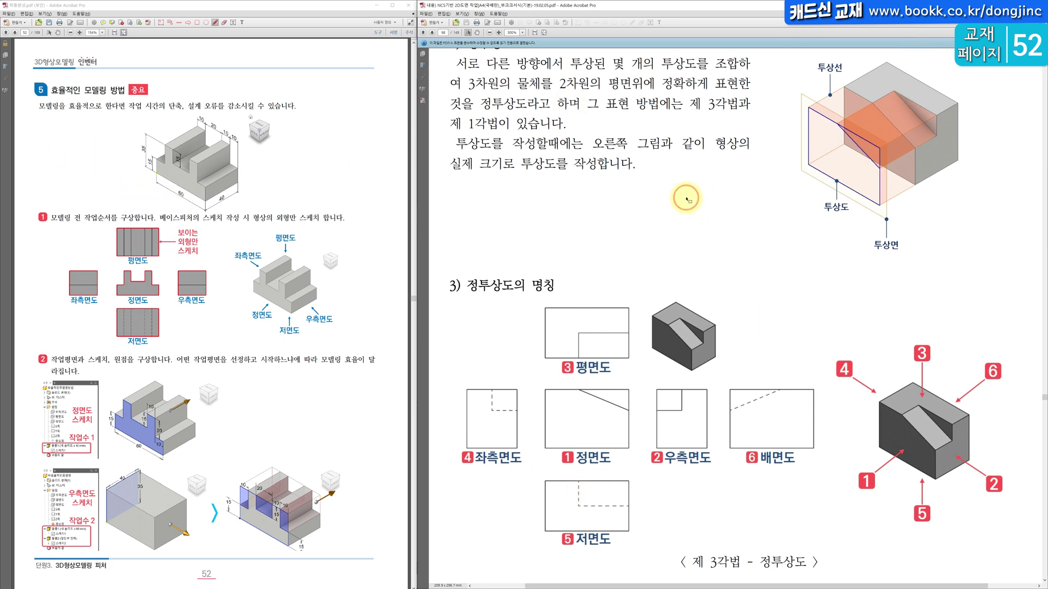
pyautogui.hotkey('alt', 'Tab')
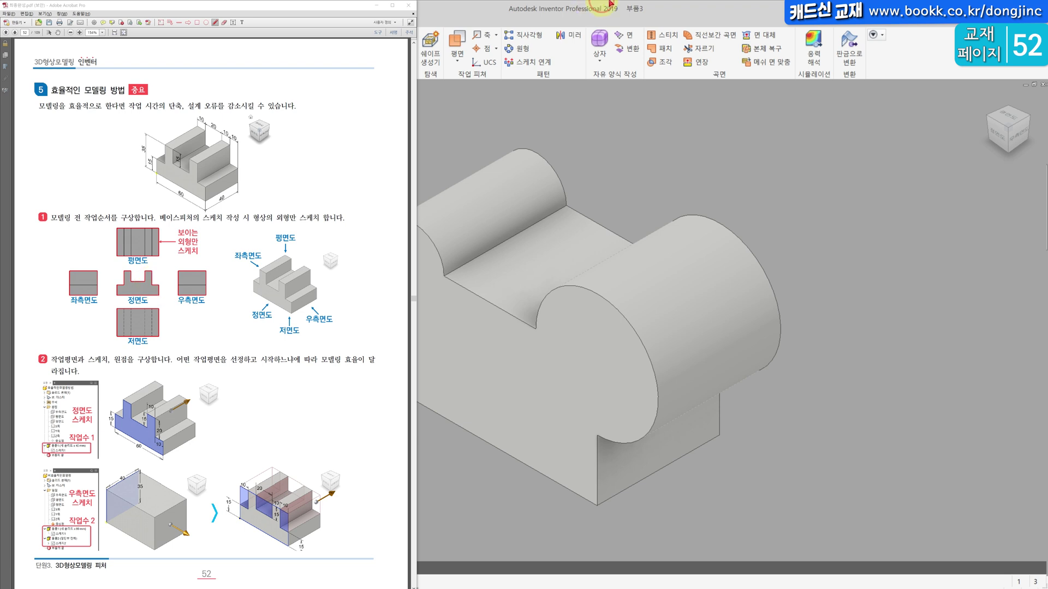
# Annotate the isometric drawing on page 52 with a check mark and direction arrows, and underline the 정면도 label in red.
pyautogui.moveTo(253, 169)
pyautogui.mouseDown()
pyautogui.moveTo(256, 178)
pyautogui.moveTo(263, 168)
pyautogui.mouseUp()
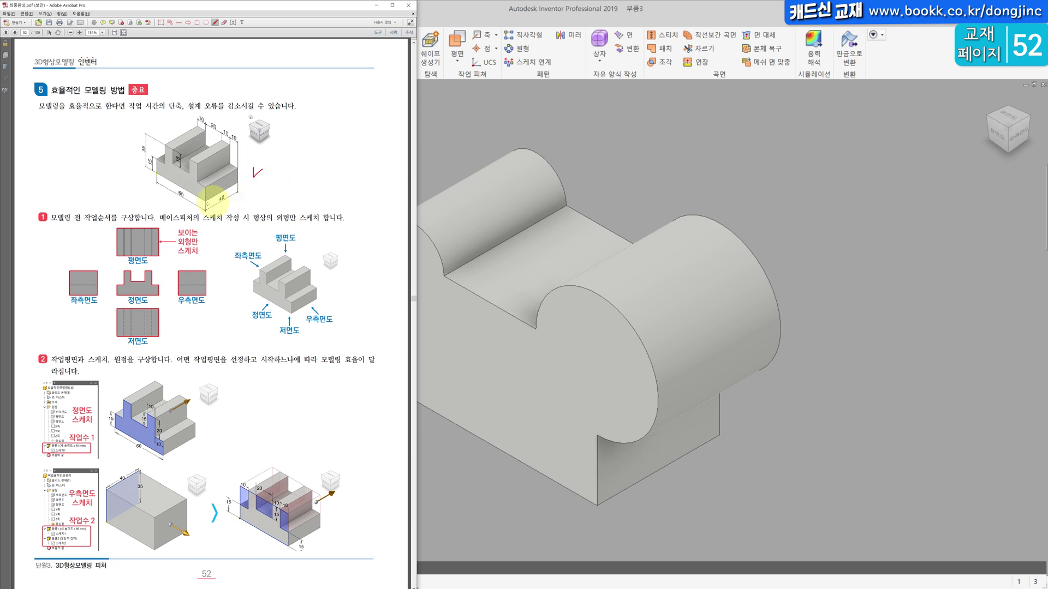
pyautogui.moveTo(158, 207); pyautogui.dragTo(169, 196)
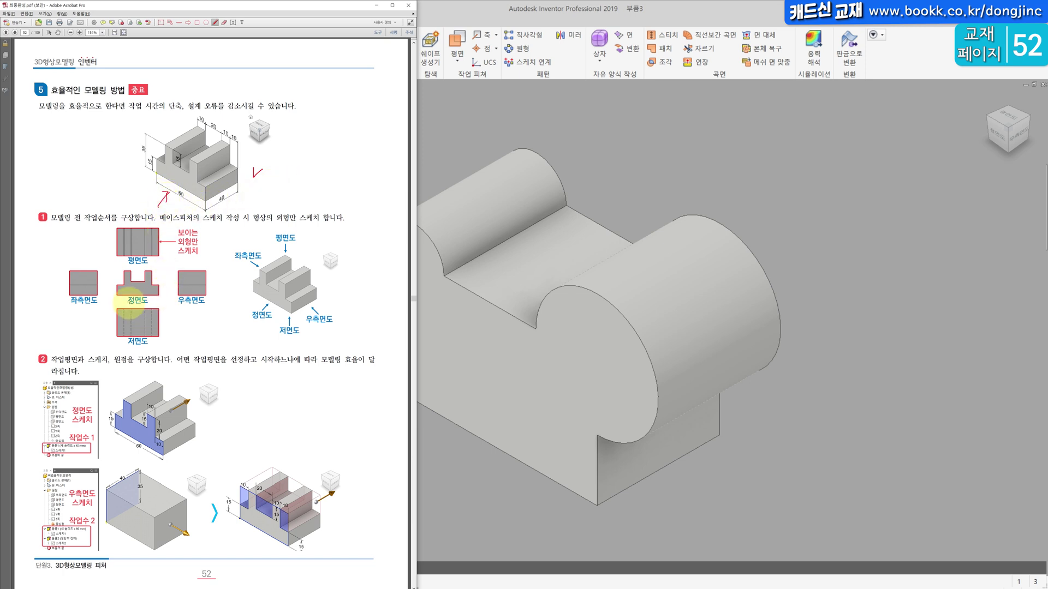
pyautogui.moveTo(129, 305); pyautogui.dragTo(145, 303)
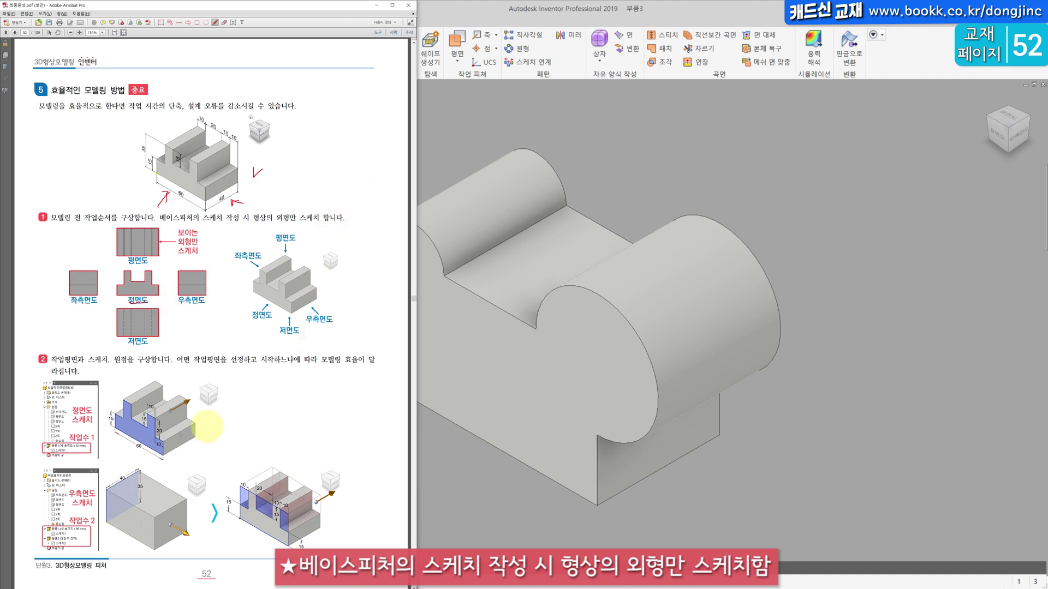
# Trace the blue front-view sketch profile with an extrusion arrow in red, and circle the isometric part at the top of page 52.
pyautogui.click(116, 427)
pyautogui.moveTo(115, 426)
pyautogui.mouseDown()
pyautogui.moveTo(123, 401)
pyautogui.moveTo(169, 443)
pyautogui.moveTo(143, 451)
pyautogui.moveTo(127, 428)
pyautogui.moveTo(158, 394)
pyautogui.moveTo(171, 405)
pyautogui.mouseUp()
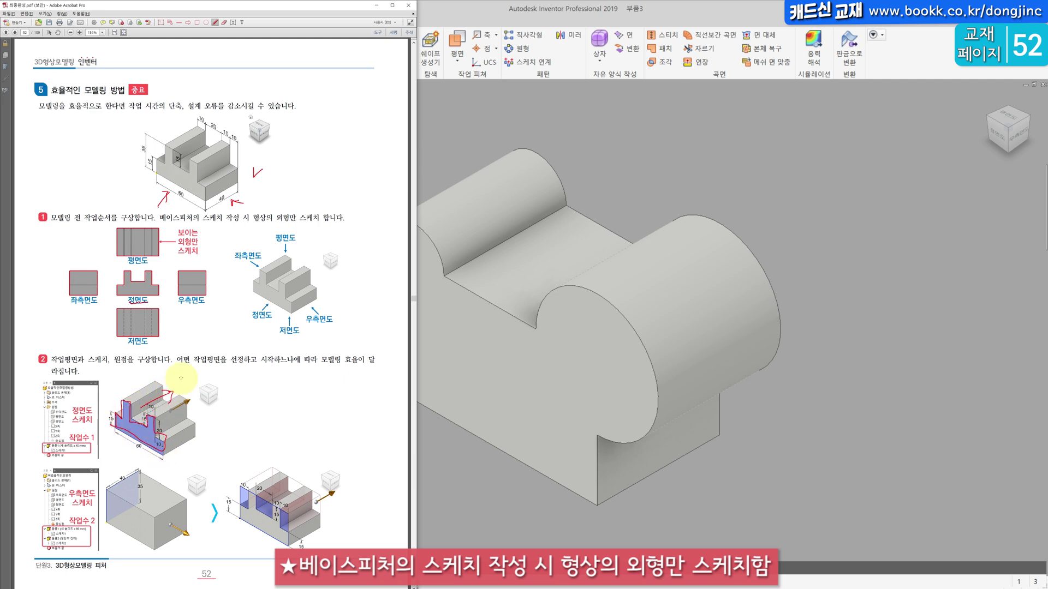
pyautogui.moveTo(241, 147)
pyautogui.mouseDown()
pyautogui.moveTo(224, 182)
pyautogui.moveTo(159, 150)
pyautogui.mouseUp()
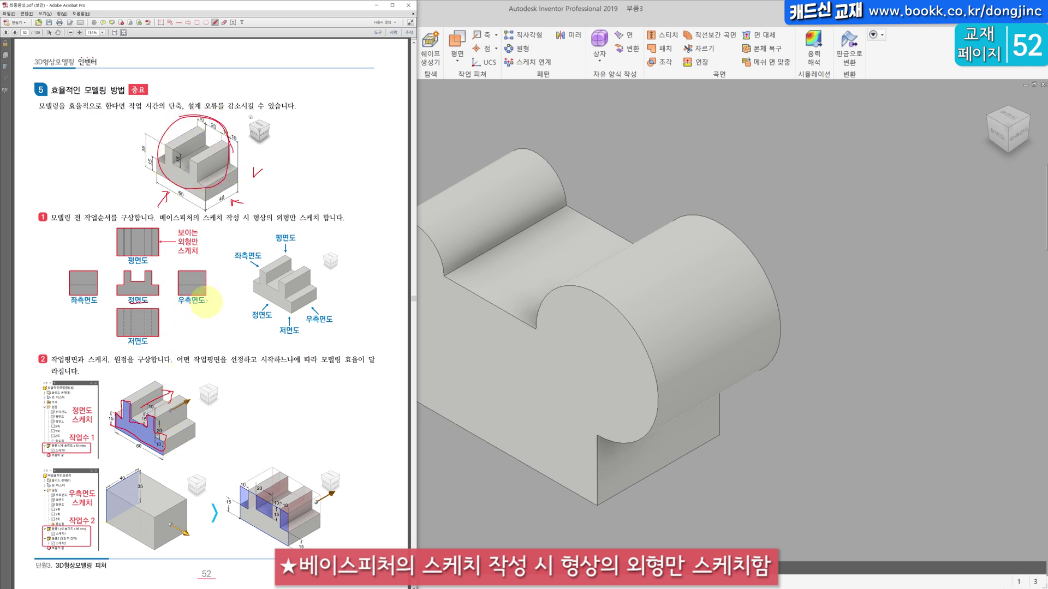
# Outline the 우측면도 view and mark its label in red, and check the plane beside the 우측면도 스케치 note.
pyautogui.moveTo(208, 299); pyautogui.dragTo(210, 303)
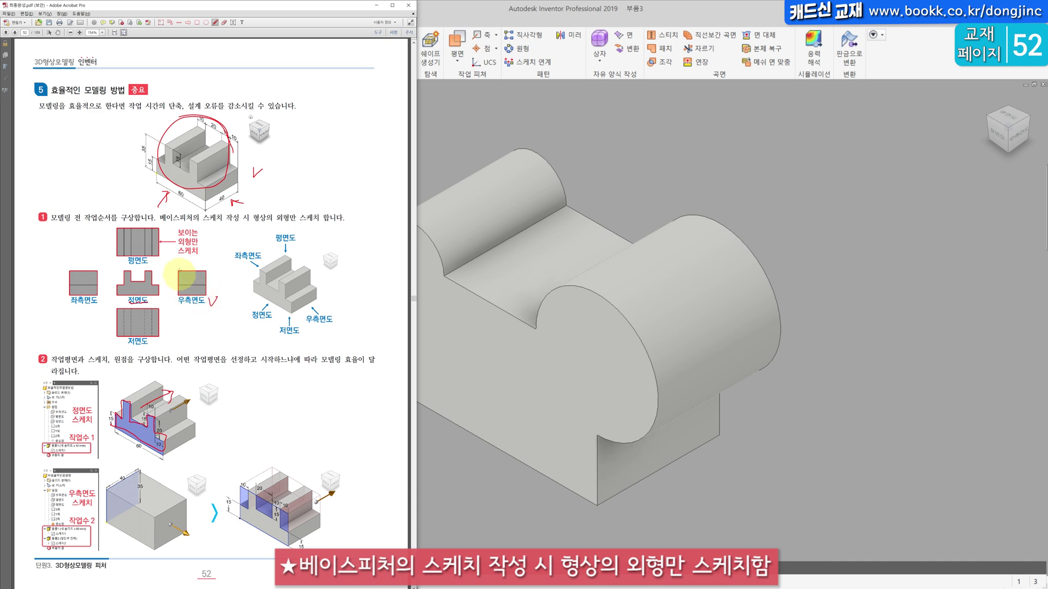
pyautogui.moveTo(179, 272)
pyautogui.mouseDown()
pyautogui.moveTo(179, 295)
pyautogui.moveTo(213, 295)
pyautogui.moveTo(211, 273)
pyautogui.moveTo(175, 279)
pyautogui.mouseUp()
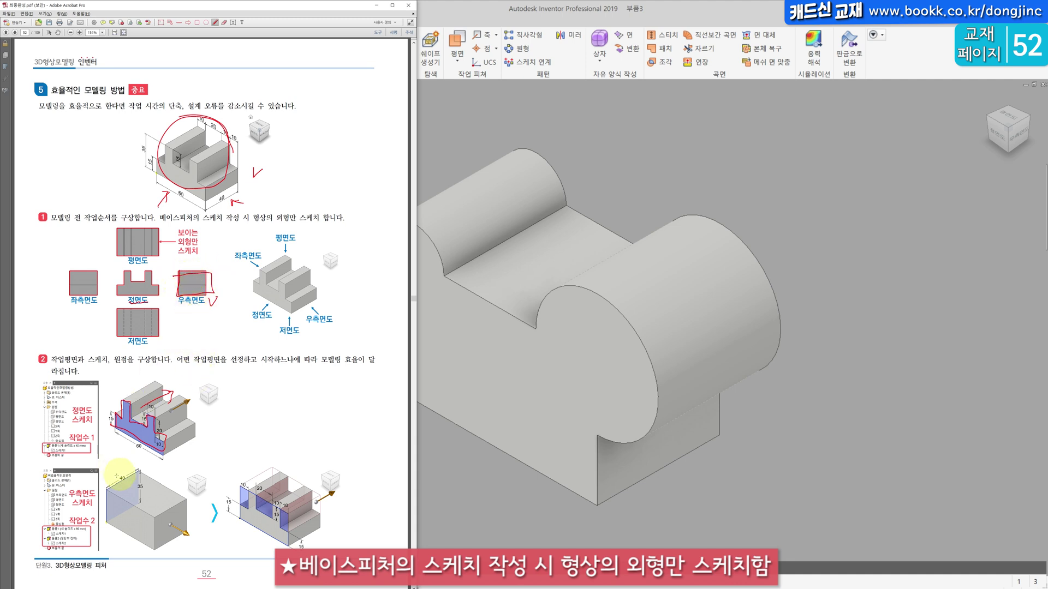
pyautogui.moveTo(62, 487); pyautogui.dragTo(54, 495)
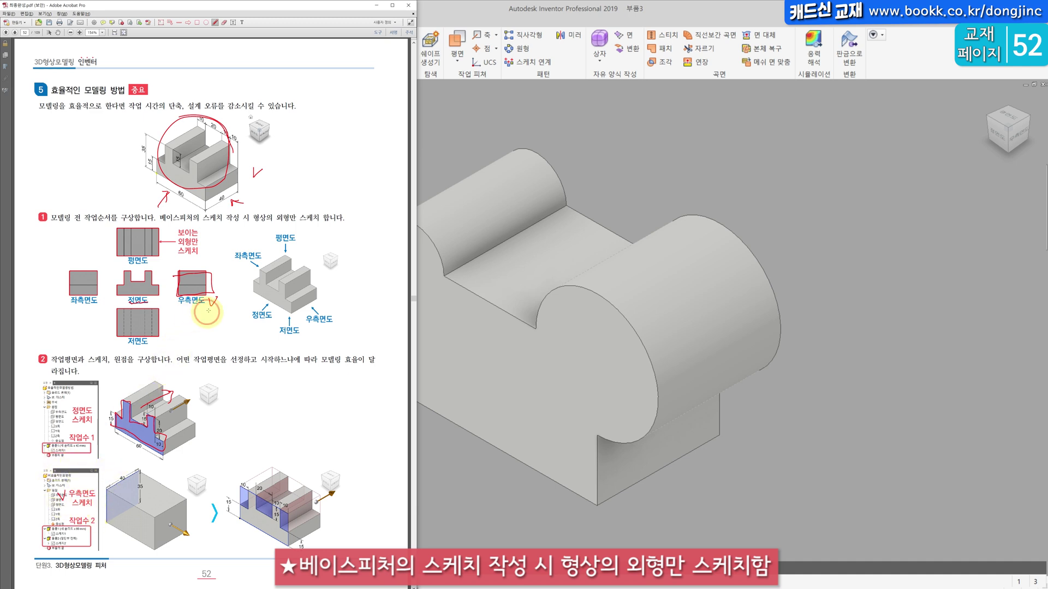
pyautogui.moveTo(209, 300); pyautogui.dragTo(217, 296)
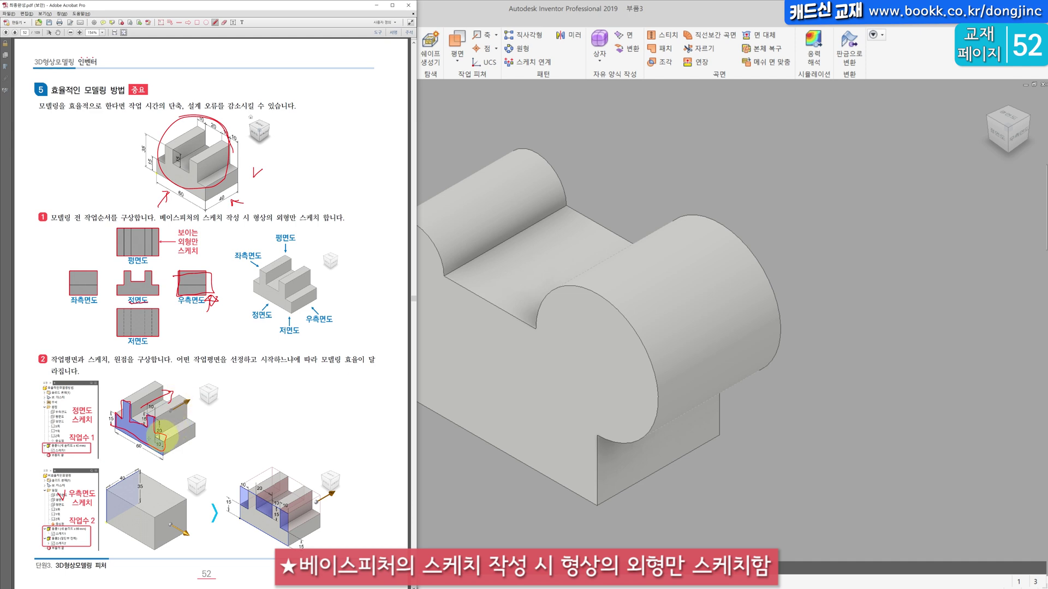
# Trace the right-view base sketch with its extrusion arrow, and outline the cut areas on the block and on the two-operation example.
pyautogui.moveTo(108, 521)
pyautogui.mouseDown()
pyautogui.moveTo(143, 498)
pyautogui.moveTo(139, 469)
pyautogui.mouseUp()
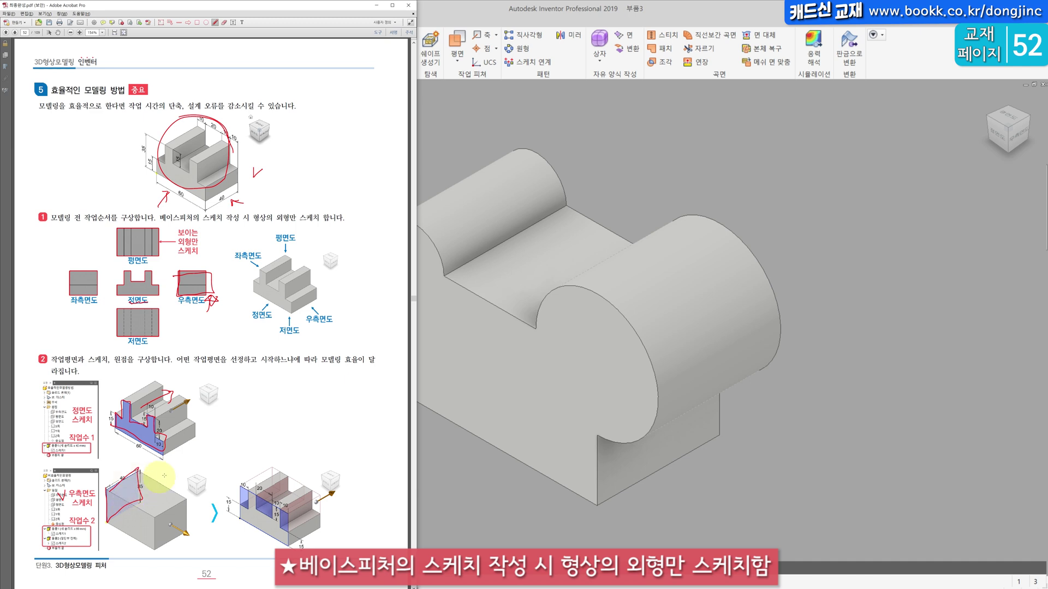
pyautogui.moveTo(147, 476); pyautogui.dragTo(166, 480)
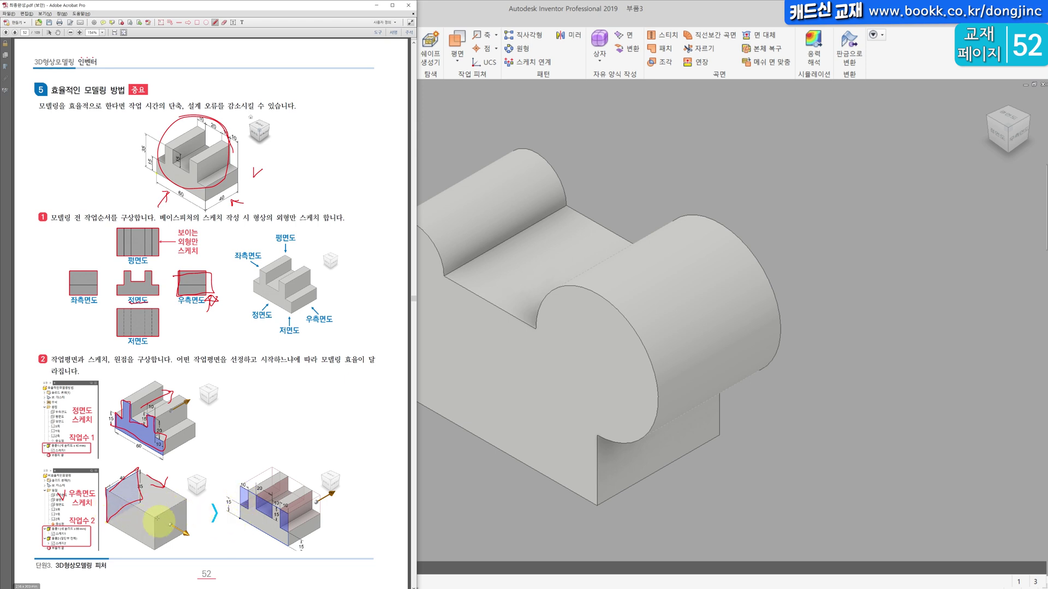
pyautogui.moveTo(144, 513)
pyautogui.mouseDown()
pyautogui.moveTo(143, 525)
pyautogui.moveTo(156, 525)
pyautogui.mouseUp()
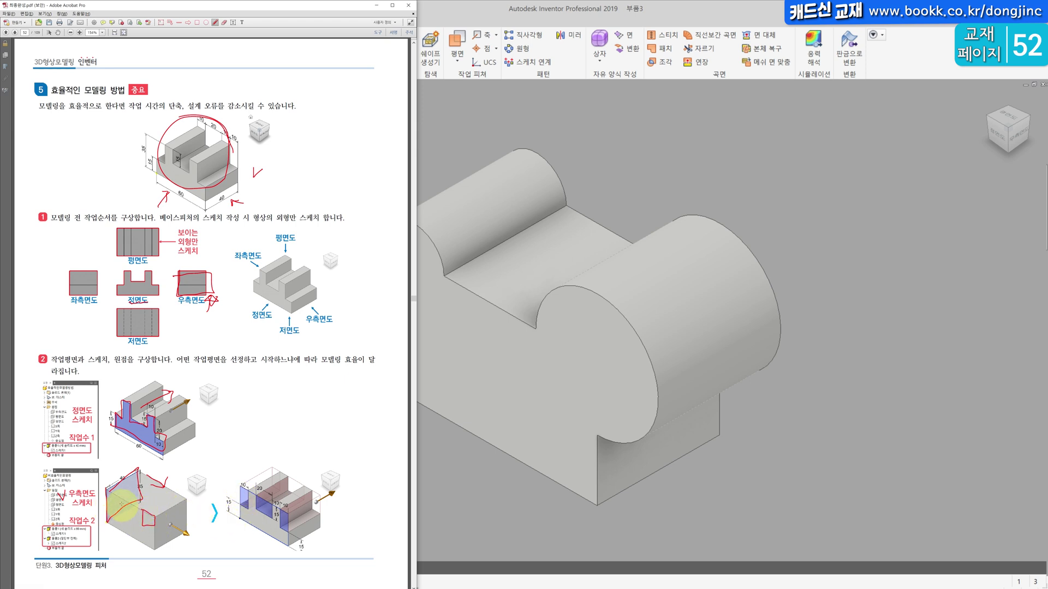
pyautogui.moveTo(126, 491); pyautogui.dragTo(134, 515)
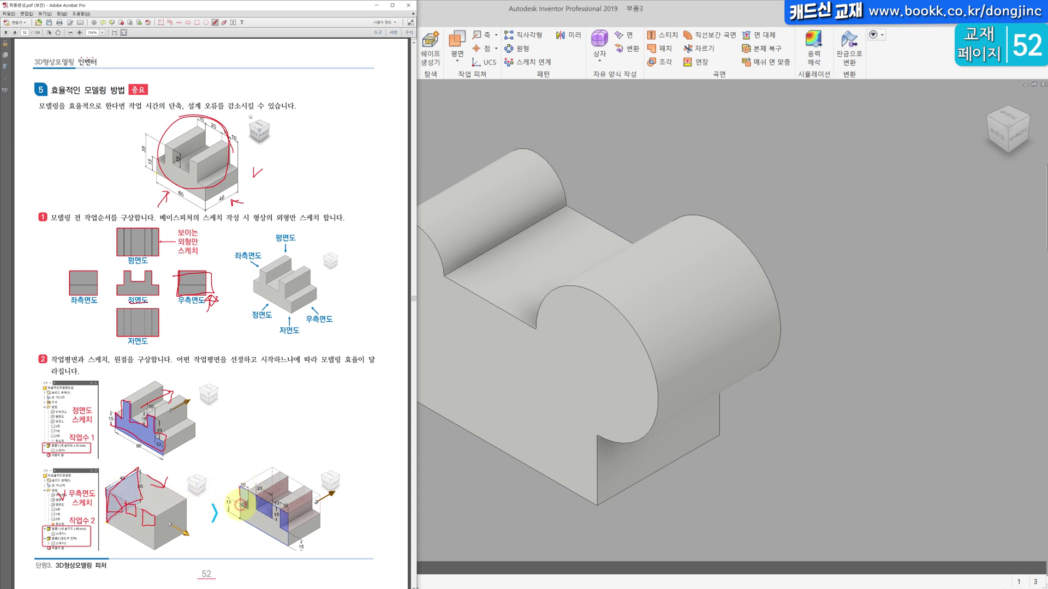
pyautogui.moveTo(252, 489)
pyautogui.mouseDown()
pyautogui.moveTo(250, 508)
pyautogui.moveTo(271, 500)
pyautogui.moveTo(272, 514)
pyautogui.moveTo(277, 483)
pyautogui.moveTo(297, 487)
pyautogui.mouseUp()
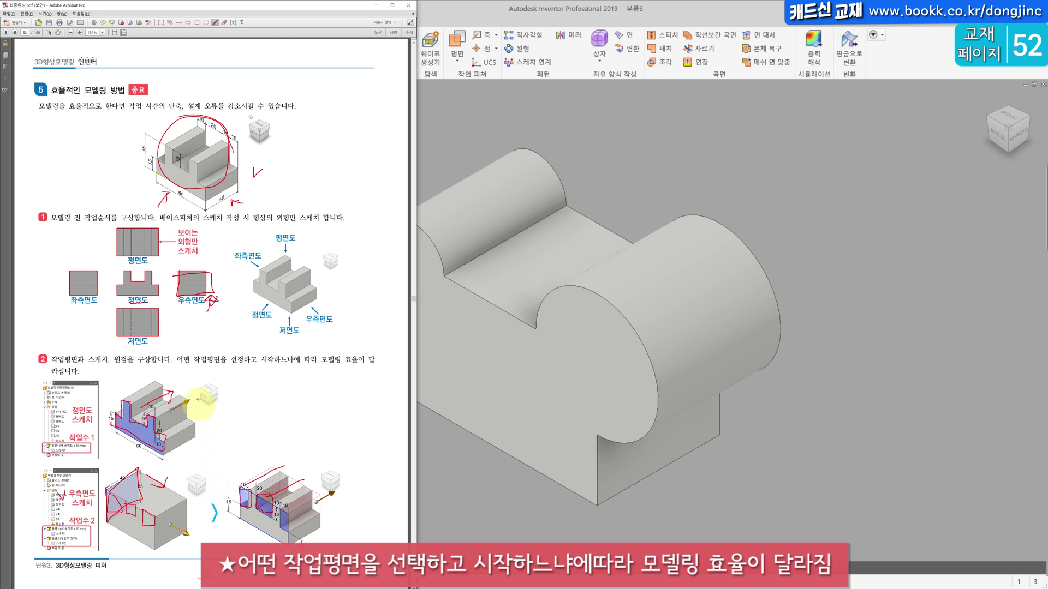
# Number the modeling operations in red: 1 beside the front-view example, and 1 and 2 beside the two right-view example figures.
pyautogui.moveTo(223, 405); pyautogui.dragTo(225, 427)
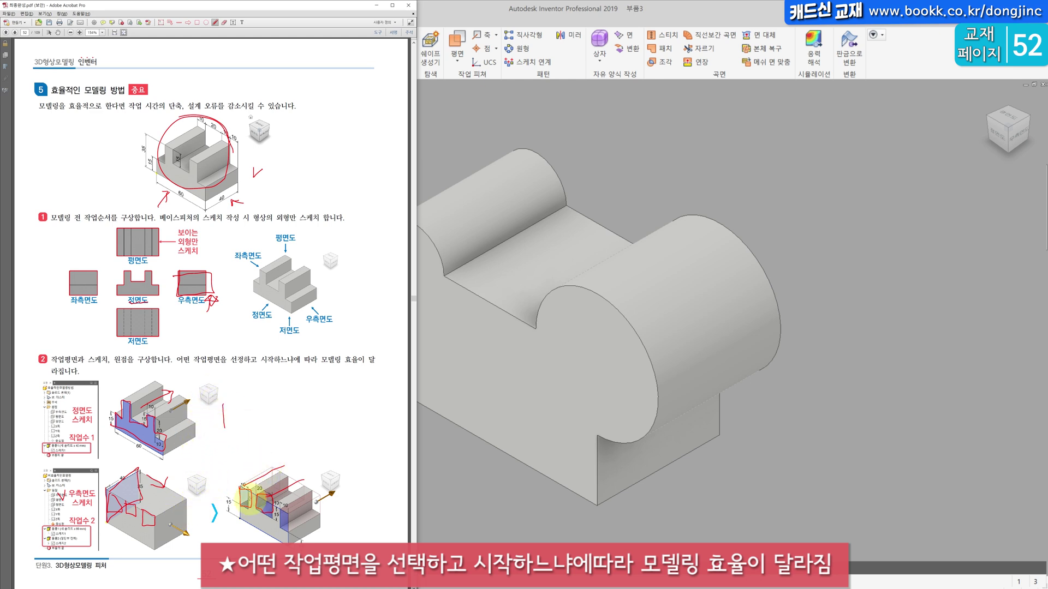
pyautogui.moveTo(179, 468); pyautogui.dragTo(180, 478)
pyautogui.moveTo(273, 446); pyautogui.dragTo(288, 458)
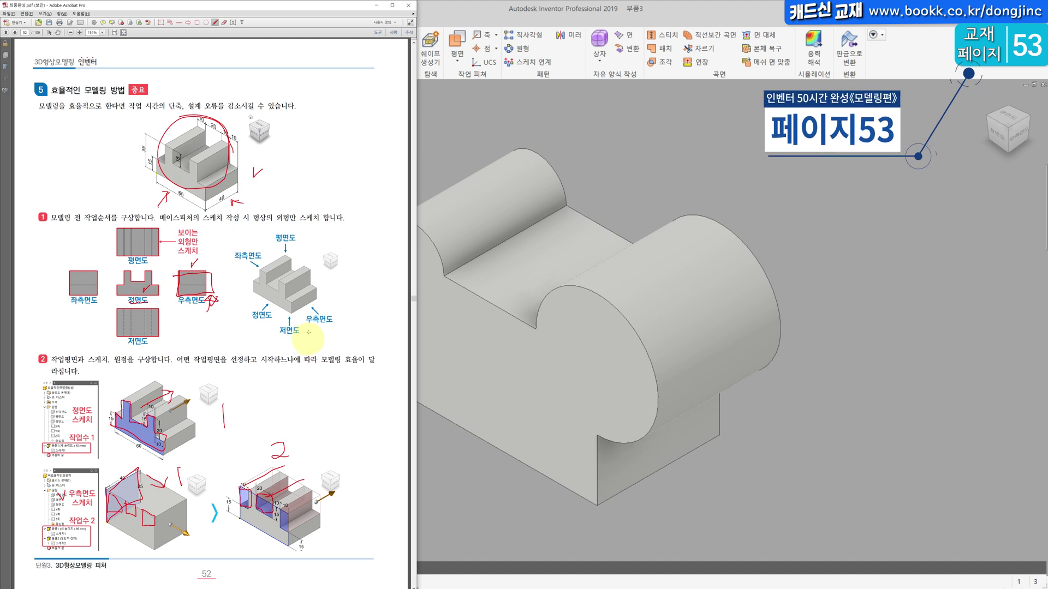
# Go to page 53 and mark practice drawing 4-1 with a front-direction arrow and crosses on the inner edges of its front view.
pyautogui.scroll(-3, 316, 319)
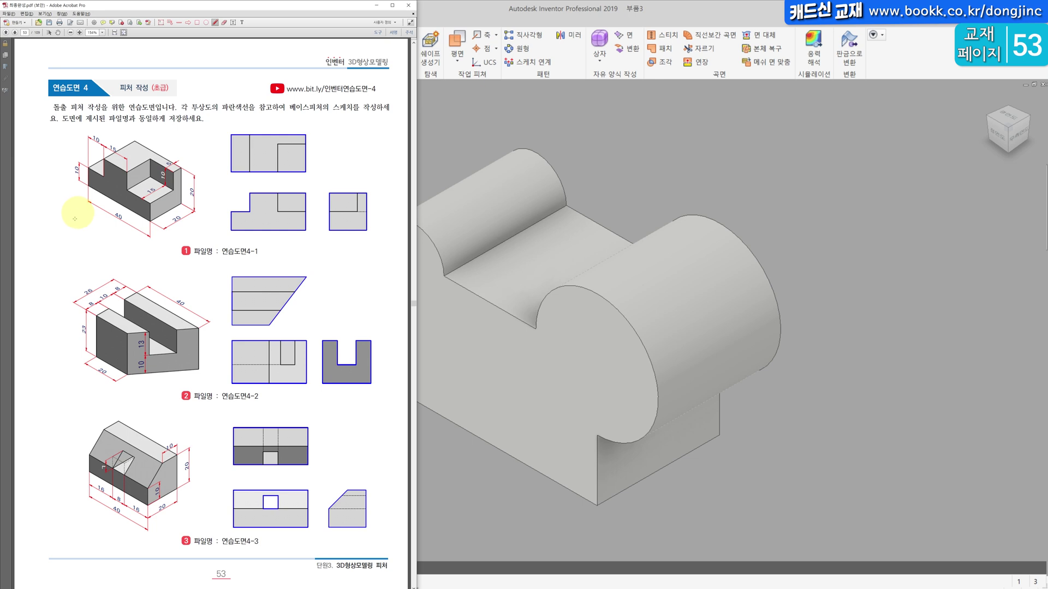
pyautogui.moveTo(80, 231); pyautogui.dragTo(97, 216)
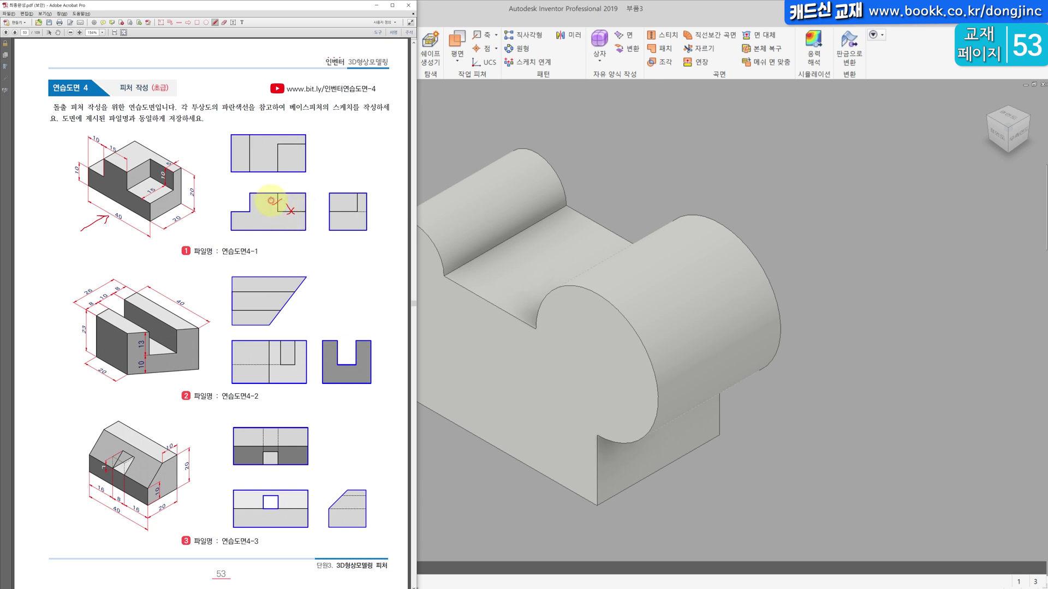
# Start a 2D sketch on the front plane (정면도) of a new part in Inventor.
pyautogui.click(741, 154)
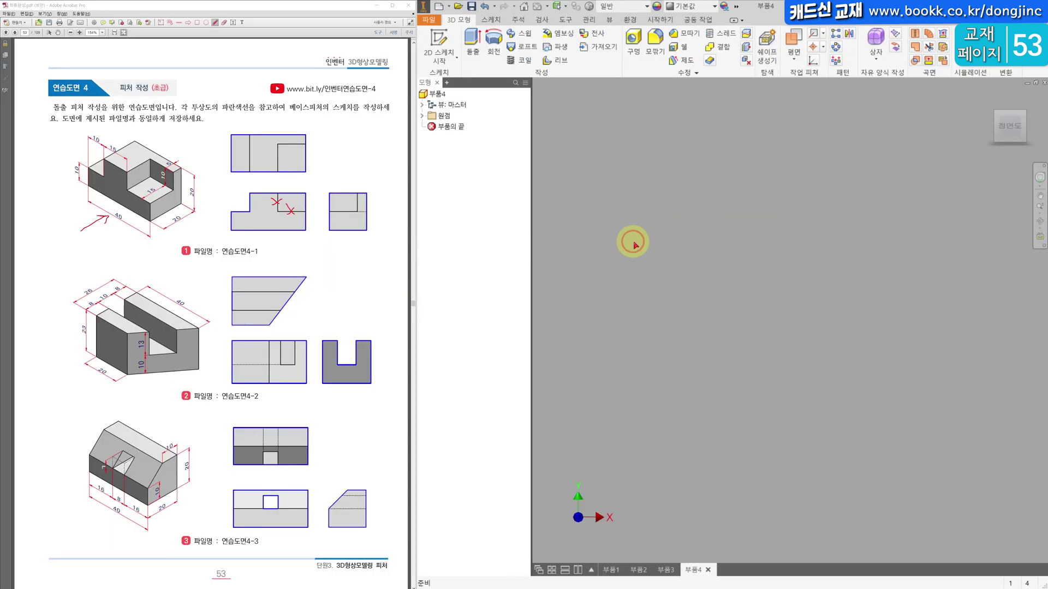
pyautogui.press('s')
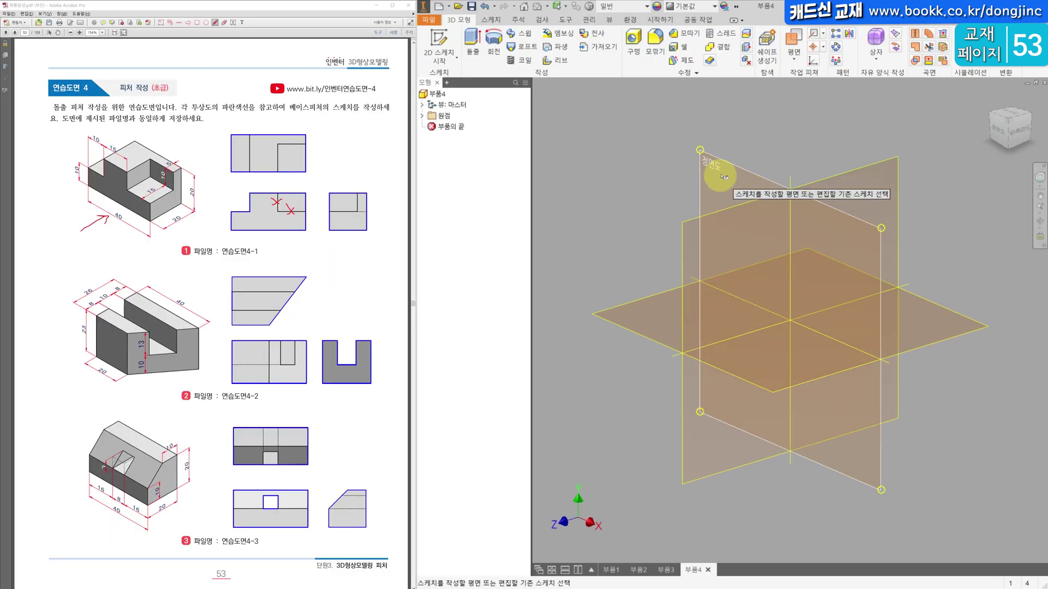
pyautogui.click(722, 177)
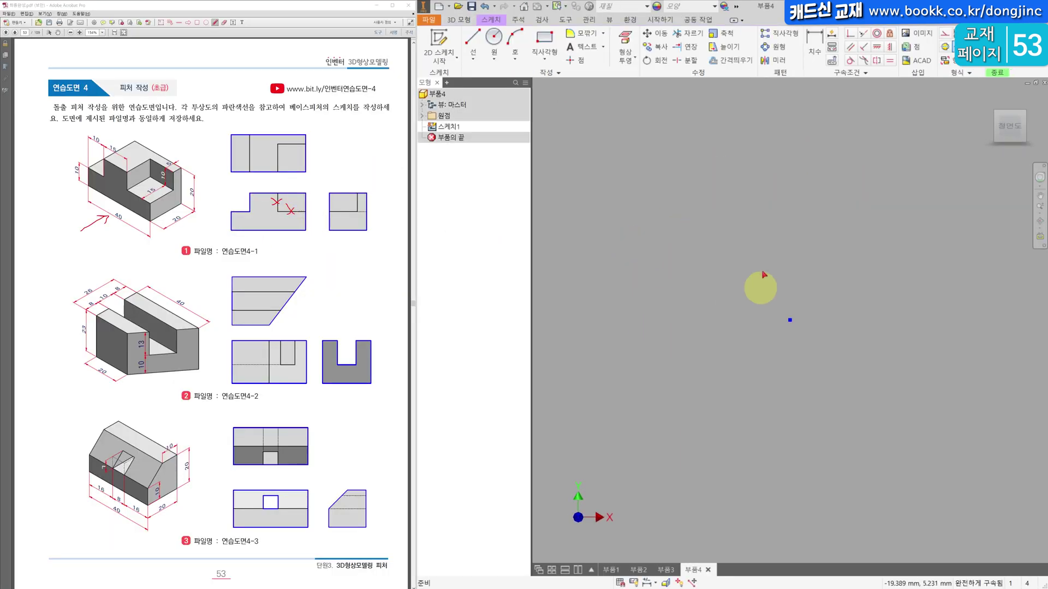
# Draw a closed eight-sided line profile from the sketch origin, with a raised middle section and a lower step on each side.
pyautogui.press('l')
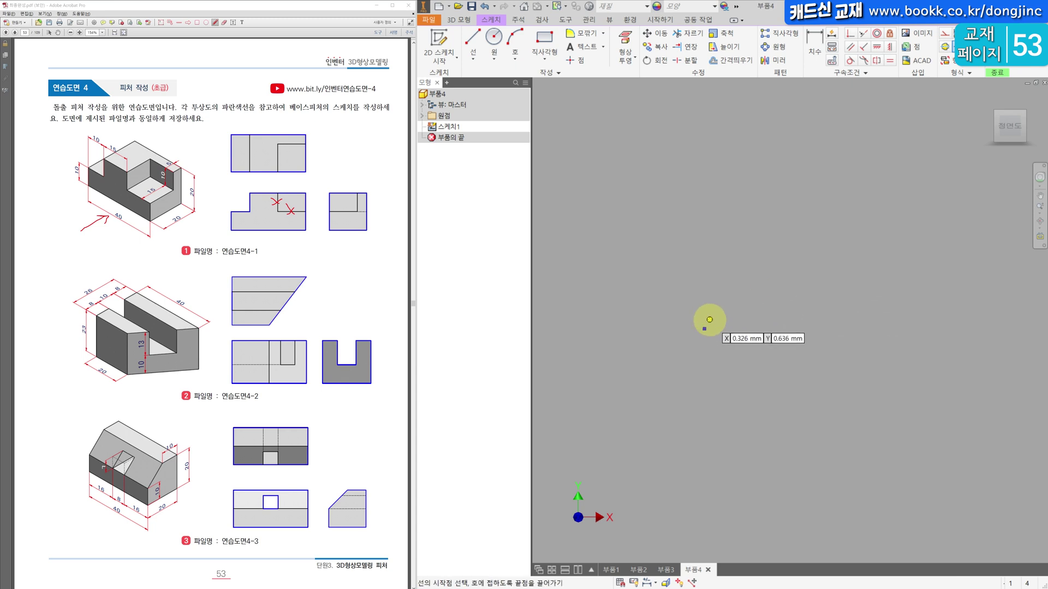
pyautogui.click(704, 329)
pyautogui.click(704, 244)
pyautogui.click(786, 244)
pyautogui.click(786, 184)
pyautogui.click(868, 184)
pyautogui.click(868, 244)
pyautogui.click(943, 244)
pyautogui.click(943, 328)
pyautogui.click(705, 328)
# Dimension the profile 40 mm wide overall, with 10 mm lower and upper heights, a 10 mm left step and a 15 mm raised section.
pyautogui.press('d')
pyautogui.click(818, 328)
pyautogui.click(774, 398)
pyautogui.write('40')
pyautogui.press('Return')
pyautogui.click(668, 352)
pyautogui.click(683, 328)
pyautogui.click(538, 306)
pyautogui.write('10')
pyautogui.press('Return')
pyautogui.click(662, 327)
pyautogui.click(740, 232)
pyautogui.write('15')
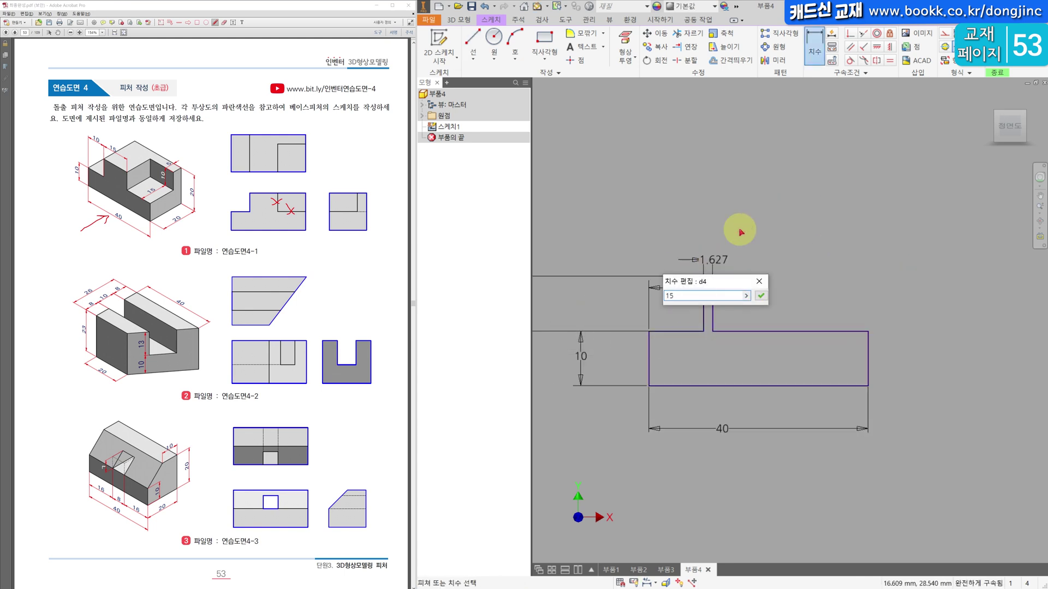
pyautogui.press('Return')
# Draw two lines from the raised section's top edge to close the profile's upper-right notch into a rectangle.
pyautogui.press('l')
pyautogui.click(690, 307)
pyautogui.click(740, 308)
pyautogui.click(740, 340)
pyautogui.moveTo(747, 311); pyautogui.dragTo(795, 304, button='middle')
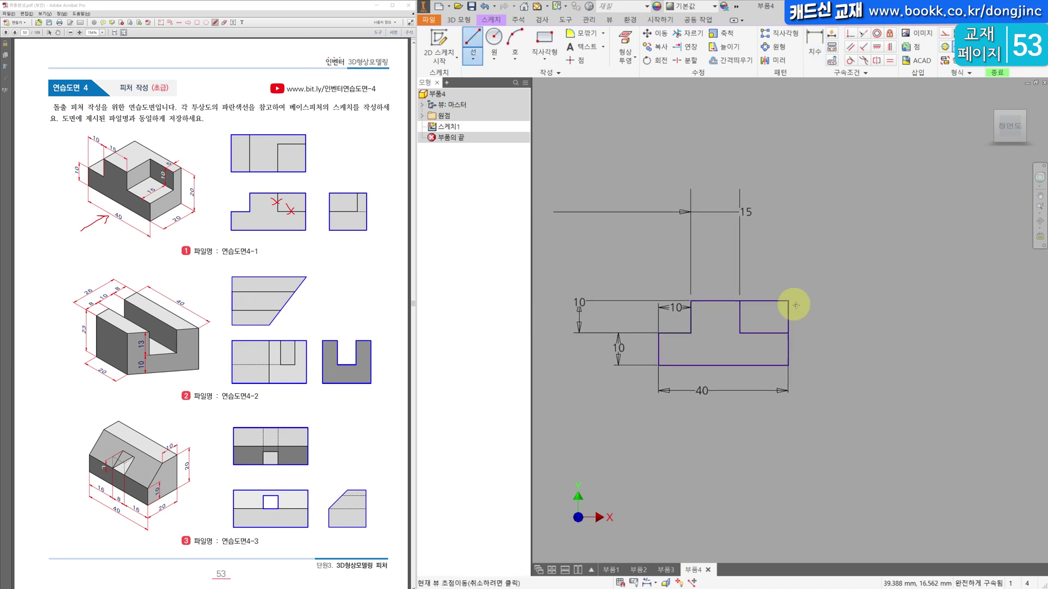
pyautogui.press('Escape')
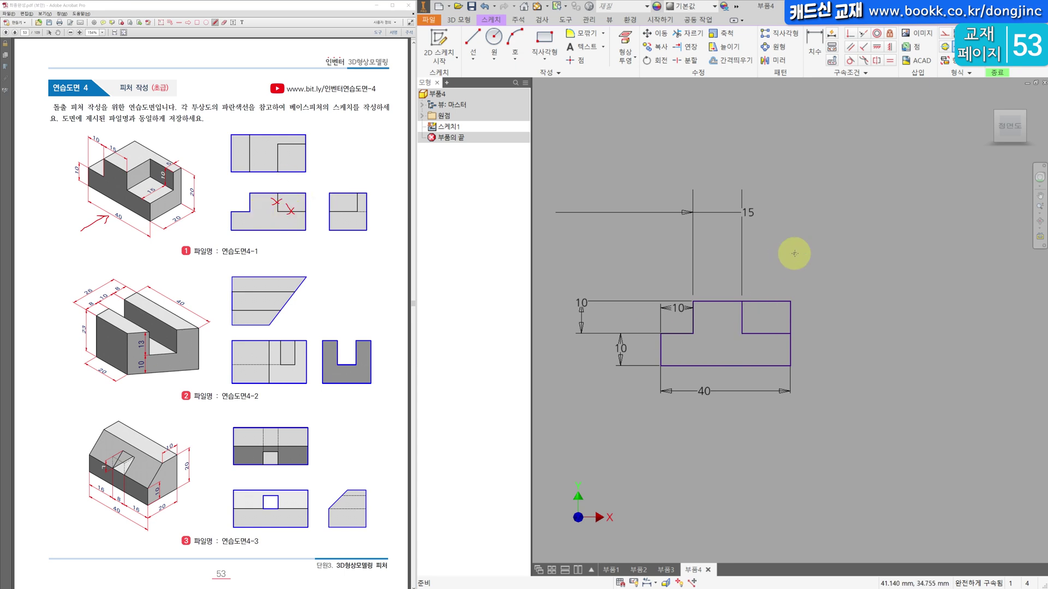
pyautogui.moveTo(794, 253); pyautogui.dragTo(797, 250, button='middle')
# Extrude the stepped front profile 20 mm as a new solid, leaving the upper-right notch rectangle out of the selection.
pyautogui.click(456, 18)
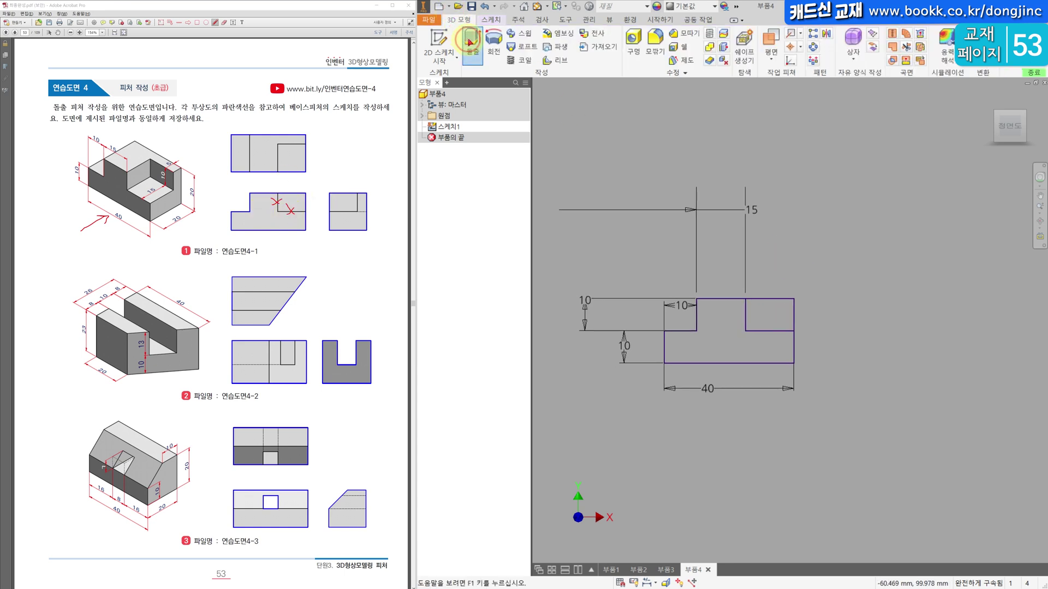
pyautogui.click(473, 41)
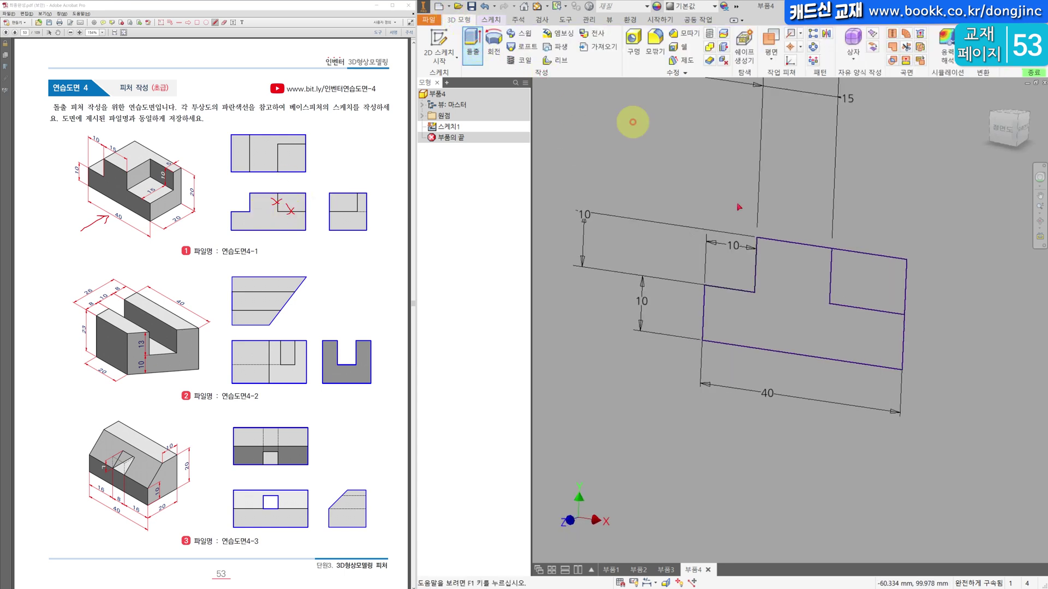
pyautogui.click(796, 340)
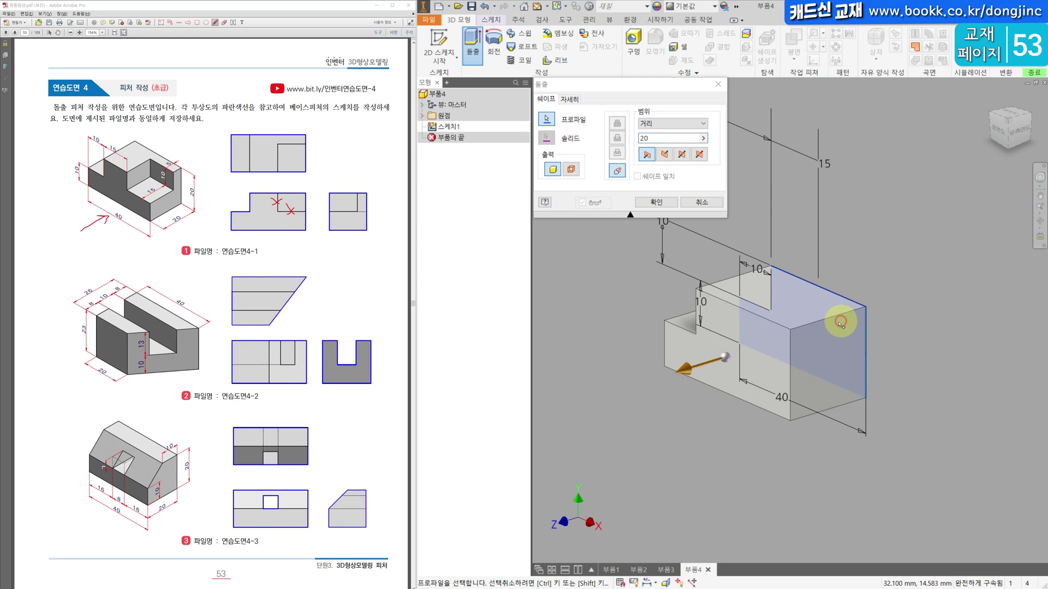
pyautogui.click(855, 319)
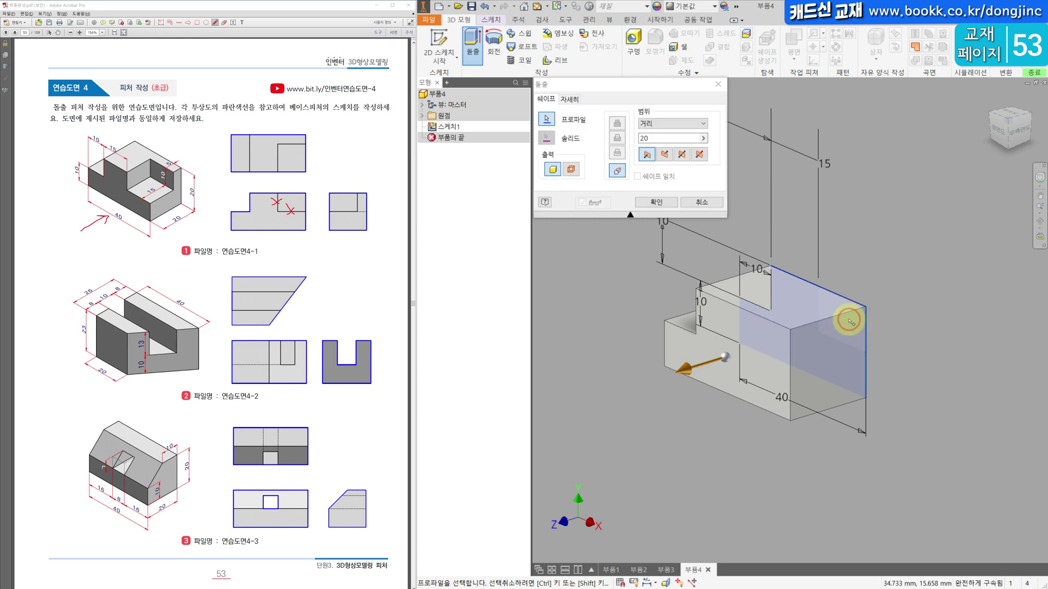
pyautogui.click(846, 321)
pyautogui.click(845, 320)
pyautogui.moveTo(161, 186)
pyautogui.mouseDown()
pyautogui.moveTo(164, 175)
pyautogui.moveTo(148, 201)
pyautogui.mouseUp()
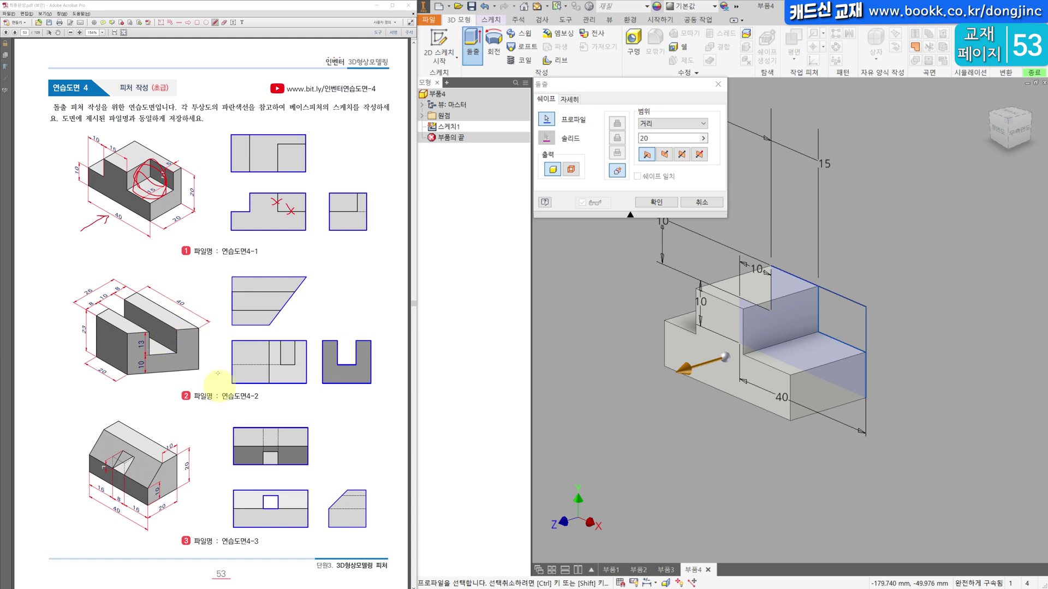
pyautogui.click(658, 203)
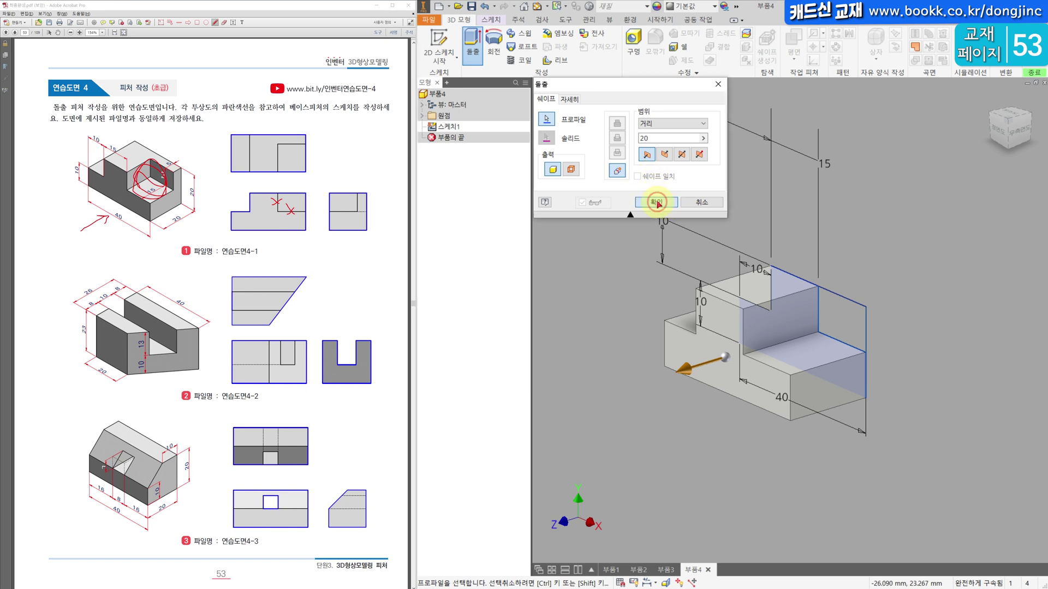
pyautogui.click(660, 139)
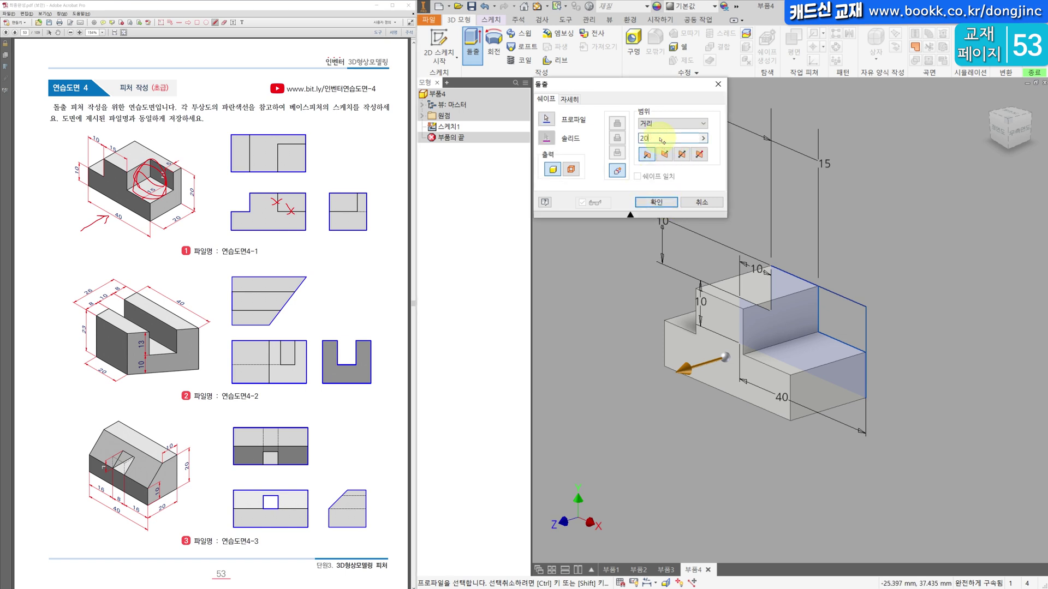
pyautogui.click(656, 203)
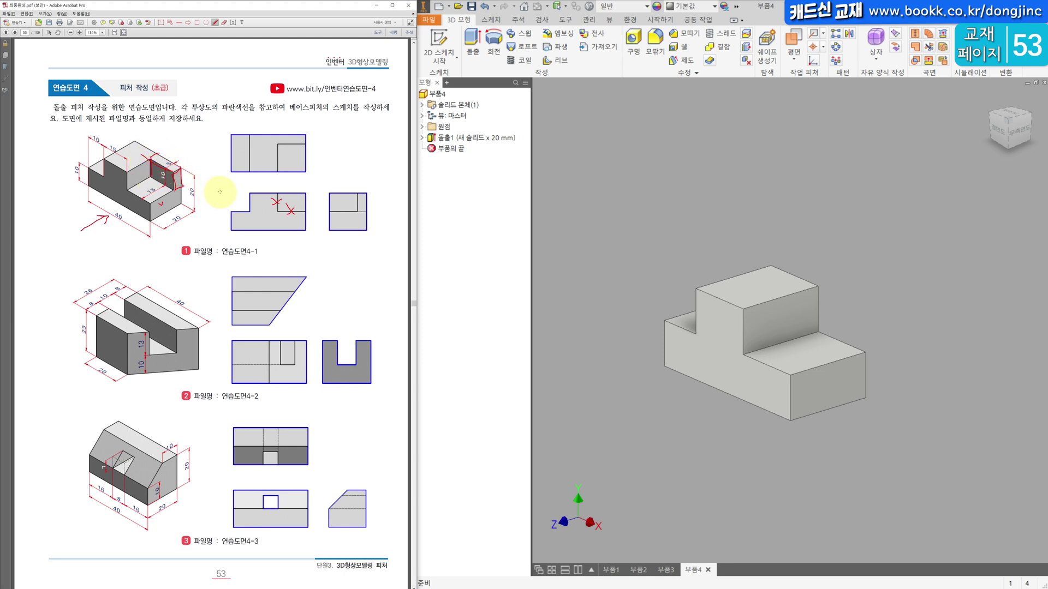
# Start a sketch on the model's right end face and project the face's upper rear corner.
pyautogui.click(824, 401)
pyautogui.press('s')
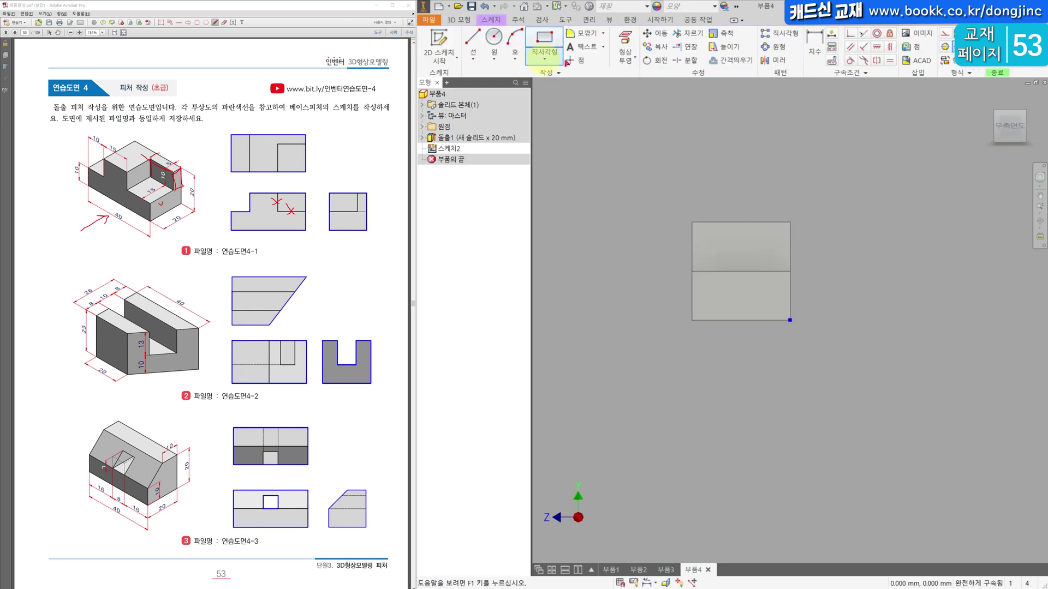
pyautogui.click(681, 61)
pyautogui.press('p')
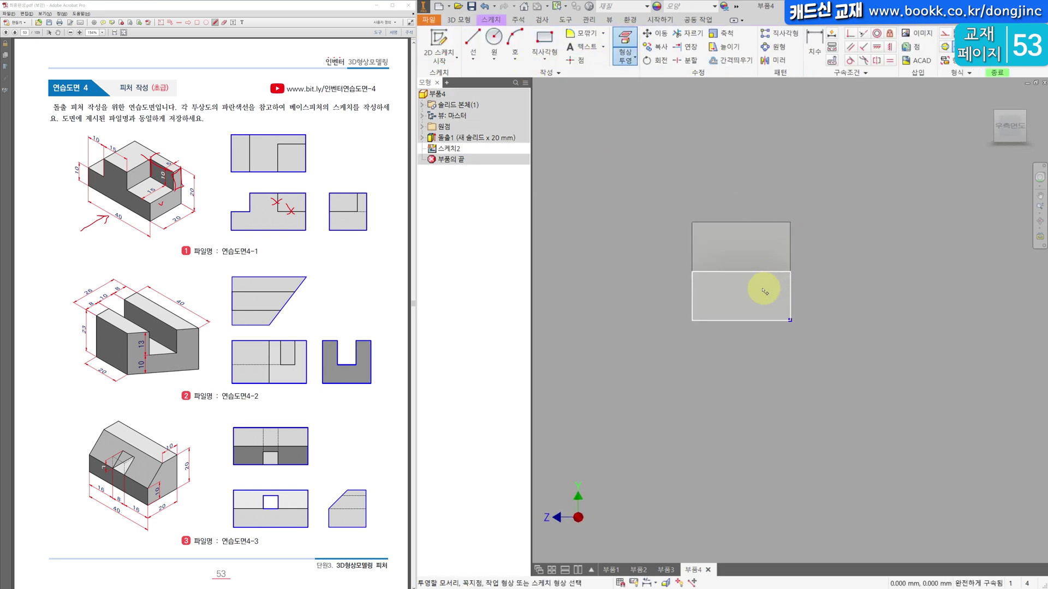
pyautogui.click(790, 273)
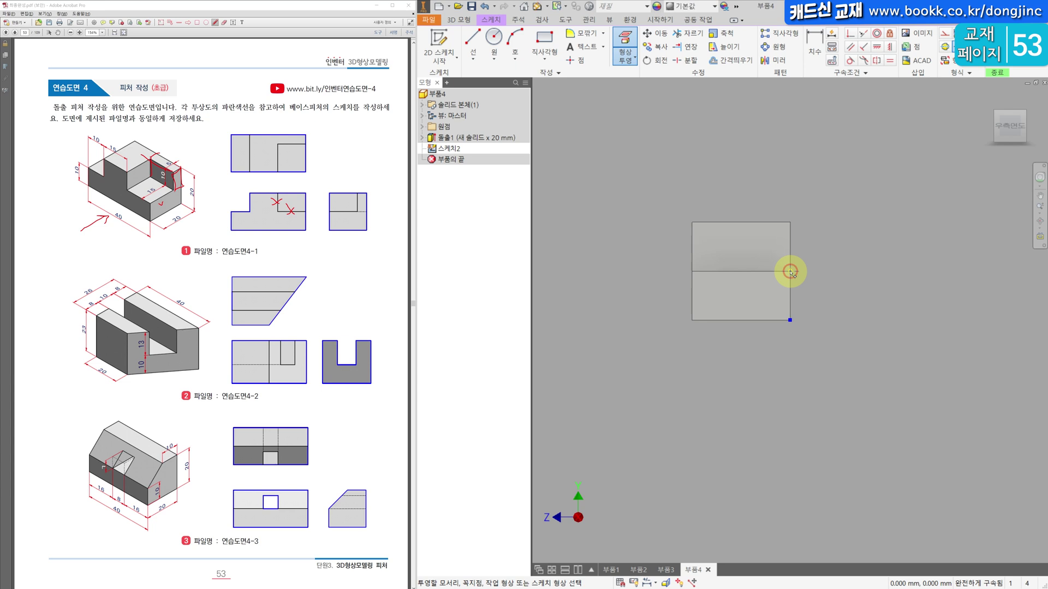
# Draw a rectangle standing on the end face's upper rear corner and dimension it 5 mm wide and 10 mm high.
pyautogui.click(537, 41)
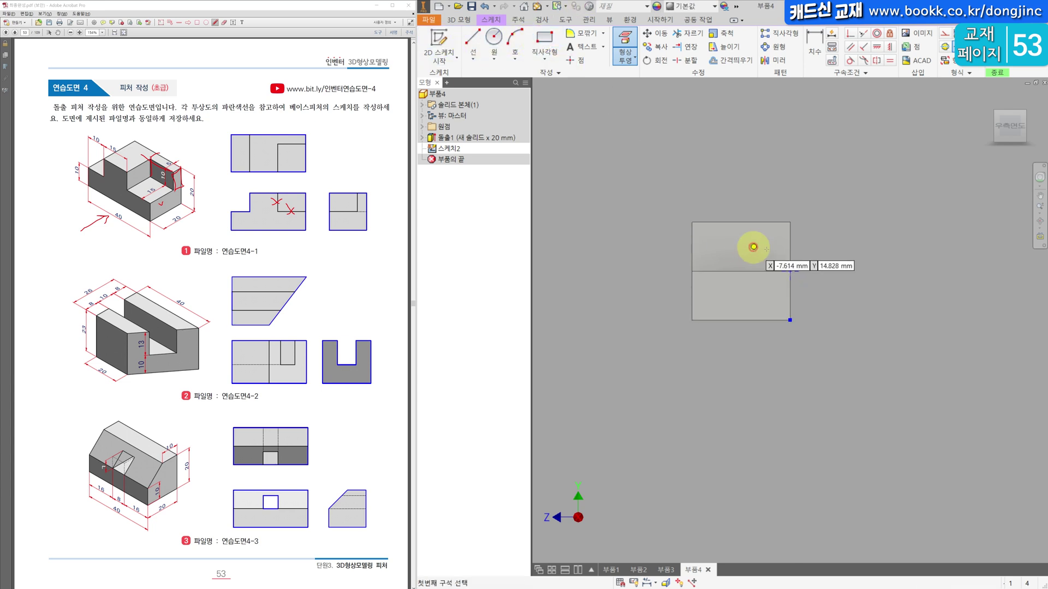
pyautogui.click(765, 249)
pyautogui.click(790, 271)
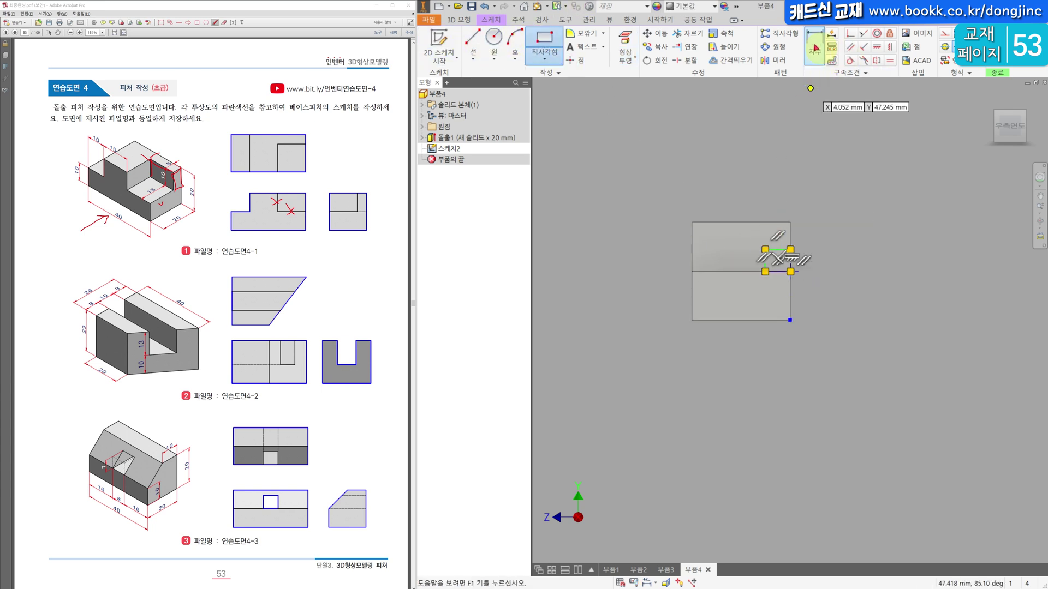
pyautogui.press('d')
pyautogui.click(782, 251)
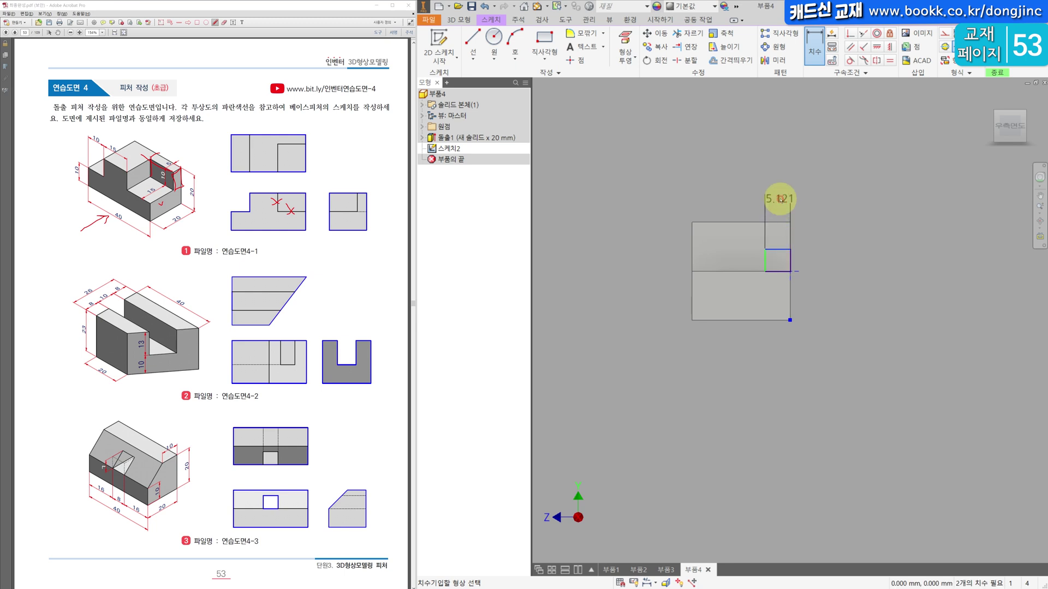
pyautogui.click(779, 195)
pyautogui.write('5')
pyautogui.press('Return')
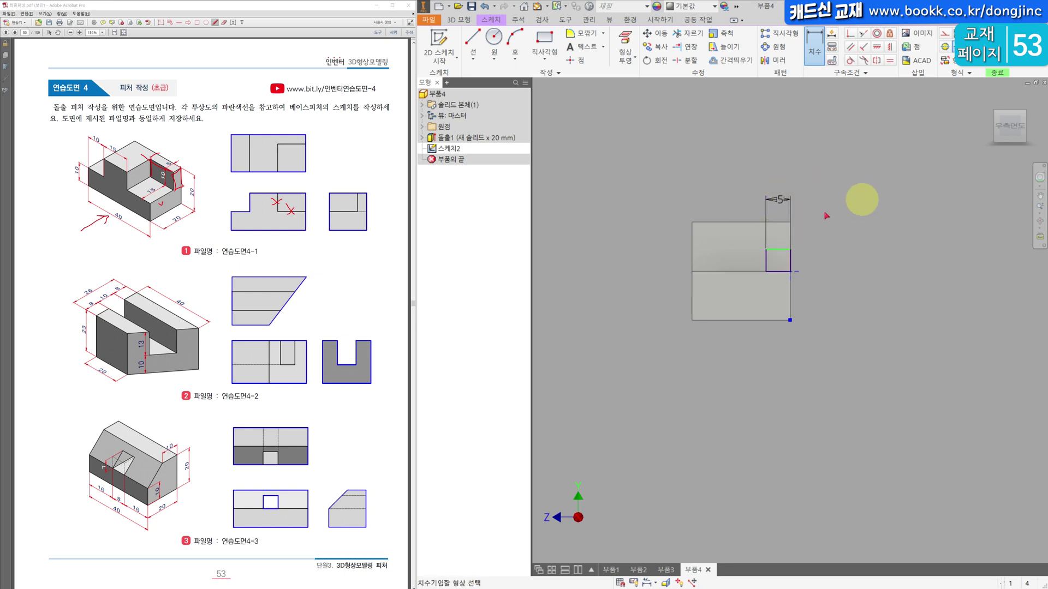
pyautogui.click(765, 259)
pyautogui.click(752, 260)
pyautogui.write('10')
pyautogui.press('Return')
# Extrude the small rectangle 20 mm in the reversed direction, joining it to the body as the rear wall.
pyautogui.press('e')
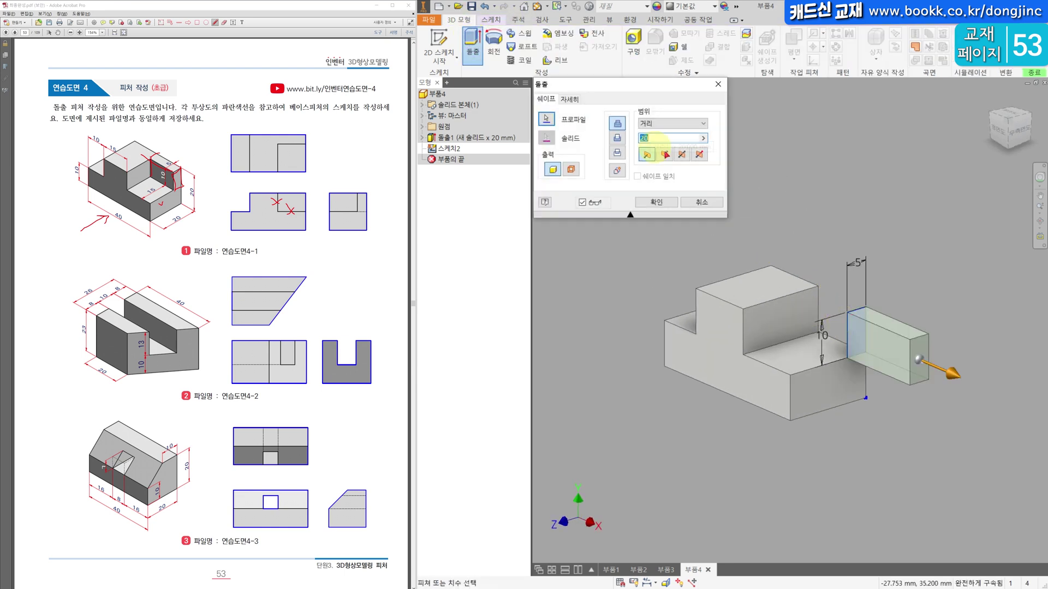
pyautogui.click(666, 153)
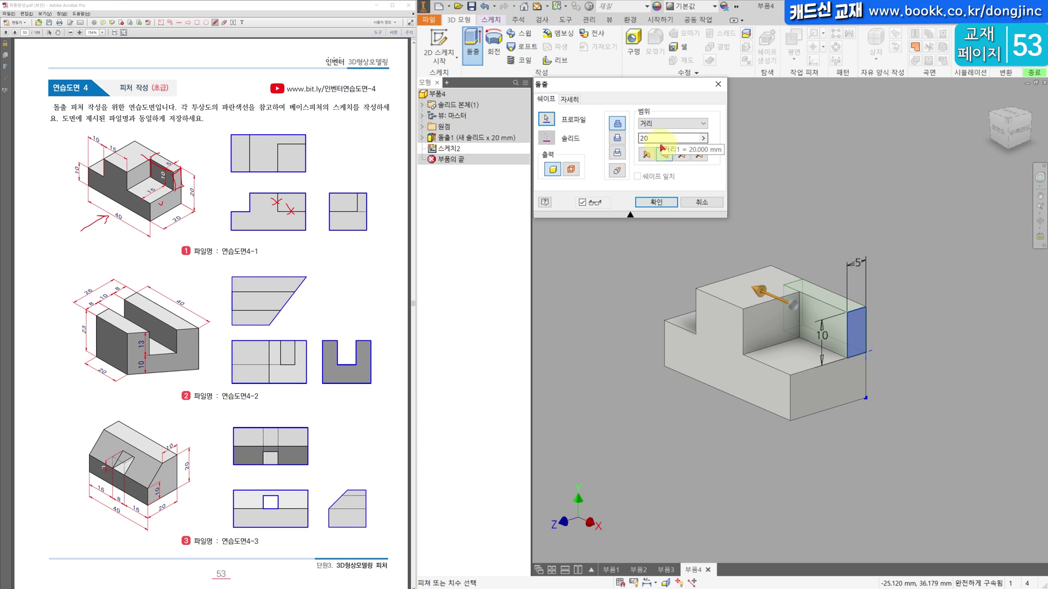
pyautogui.keyDown('shift'); pyautogui.moveTo(850, 284); pyautogui.dragTo(798, 263, button='middle'); pyautogui.keyUp('shift')
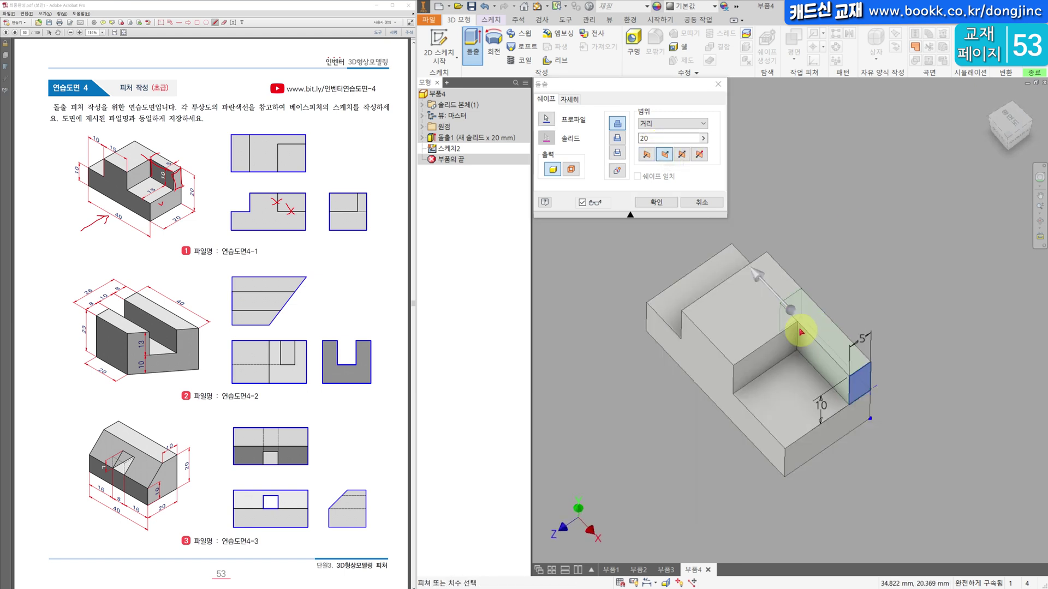
pyautogui.scroll(3, 800, 326)
pyautogui.click(656, 202)
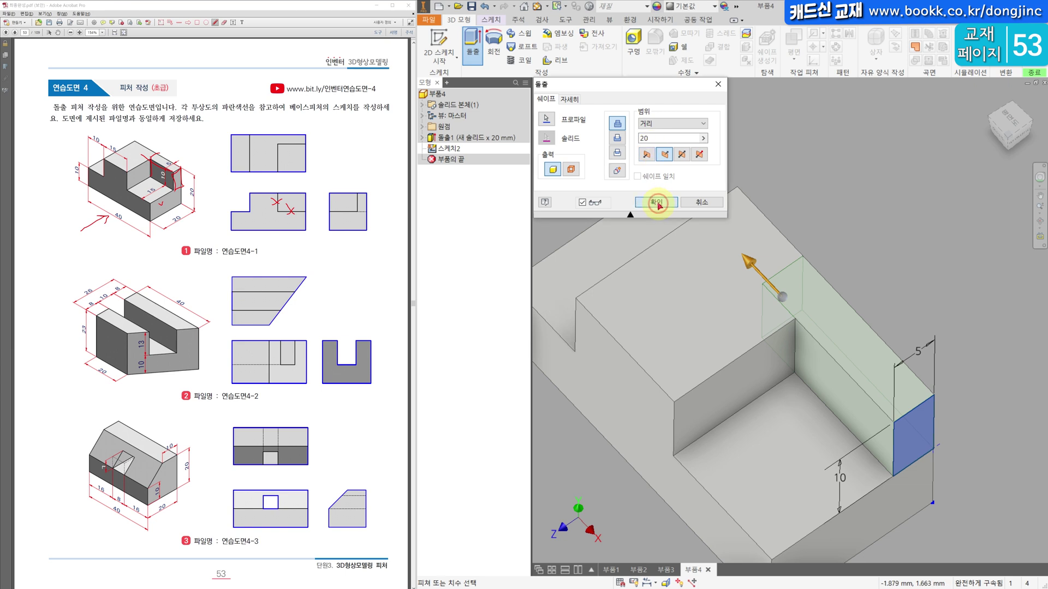
pyautogui.keyDown('shift'); pyautogui.moveTo(807, 304); pyautogui.dragTo(717, 289, button='middle'); pyautogui.keyUp('shift')
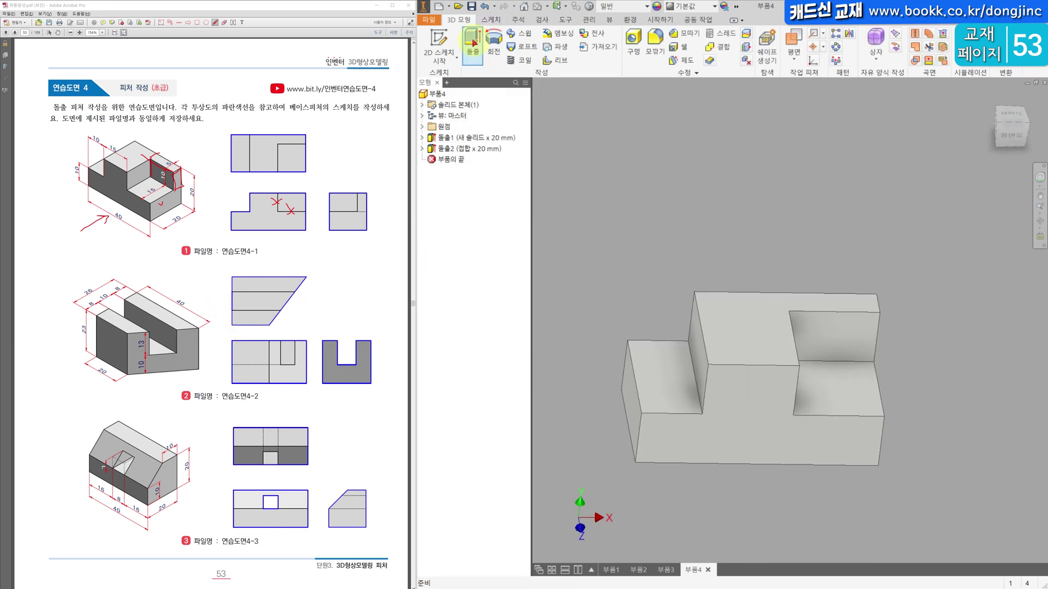
# Create a new standard part and start a 2D sketch on its right plane (우측면도).
pyautogui.click(439, 6)
pyautogui.doubleClick(725, 252)
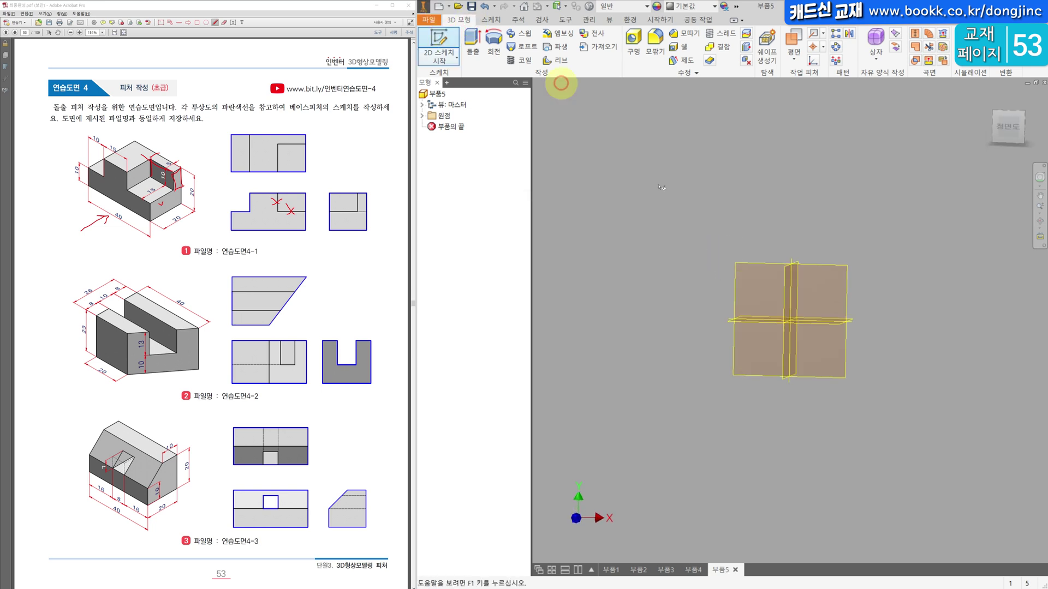
pyautogui.press('s')
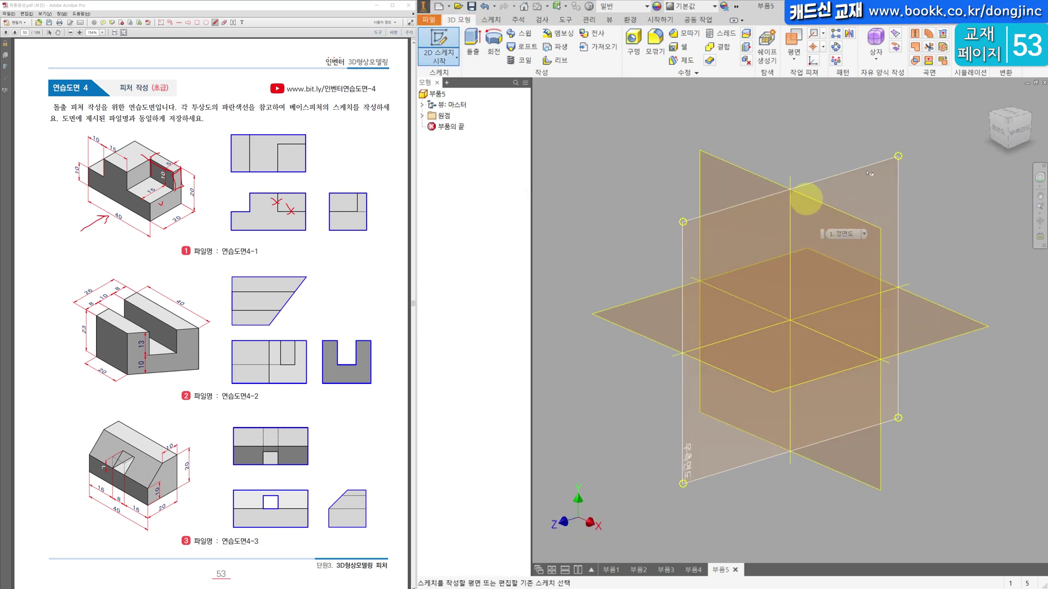
pyautogui.click(872, 171)
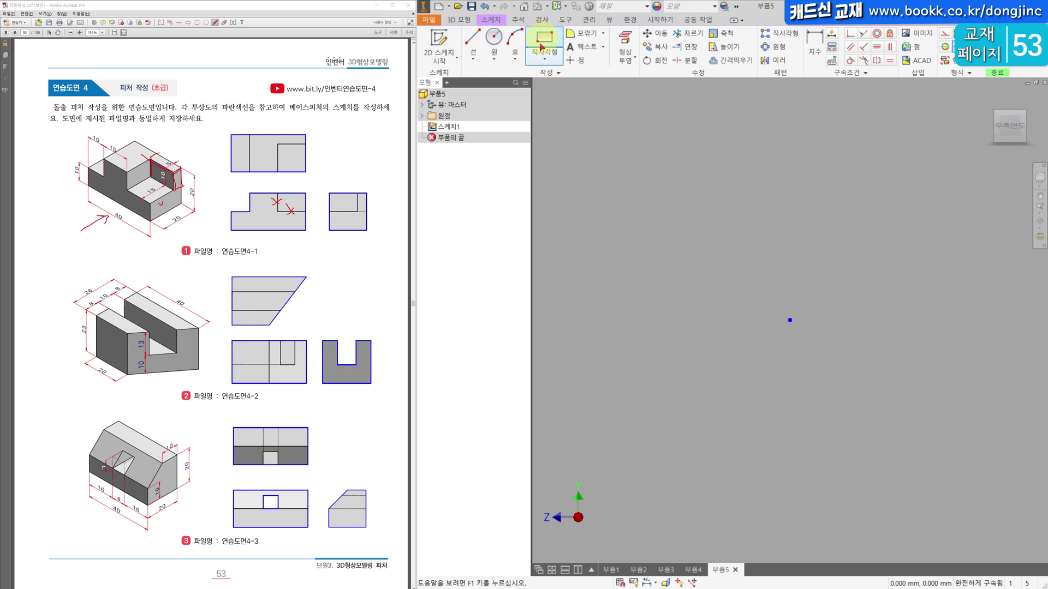
# Draw a closed eight-sided U-shaped line profile from the sketch origin, about 7.6 mm wide and 5.6 mm high on the left.
pyautogui.click(483, 46)
pyautogui.click(790, 320)
pyautogui.click(790, 240)
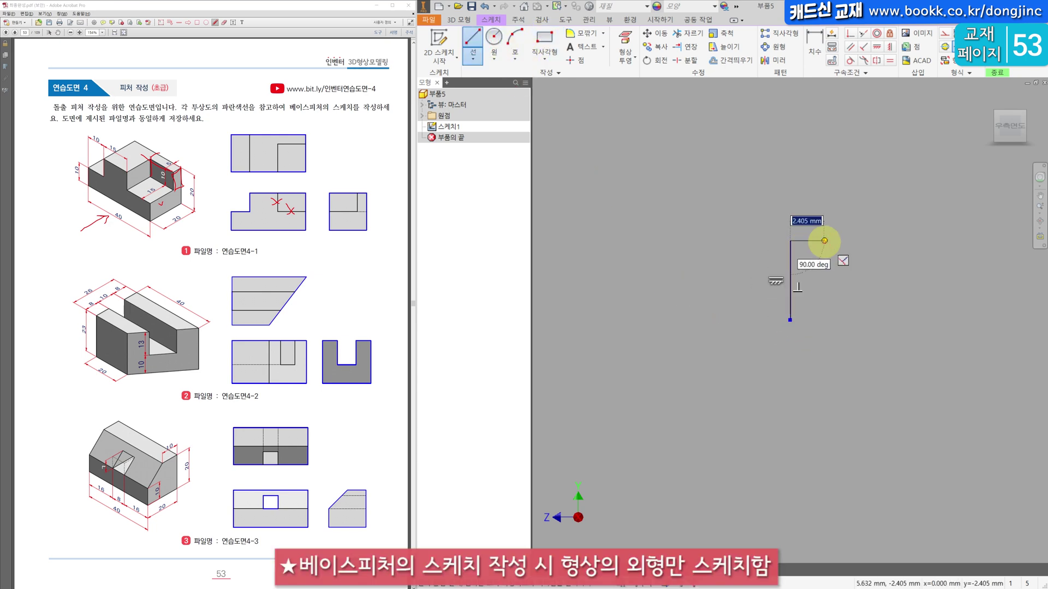
pyautogui.click(824, 240)
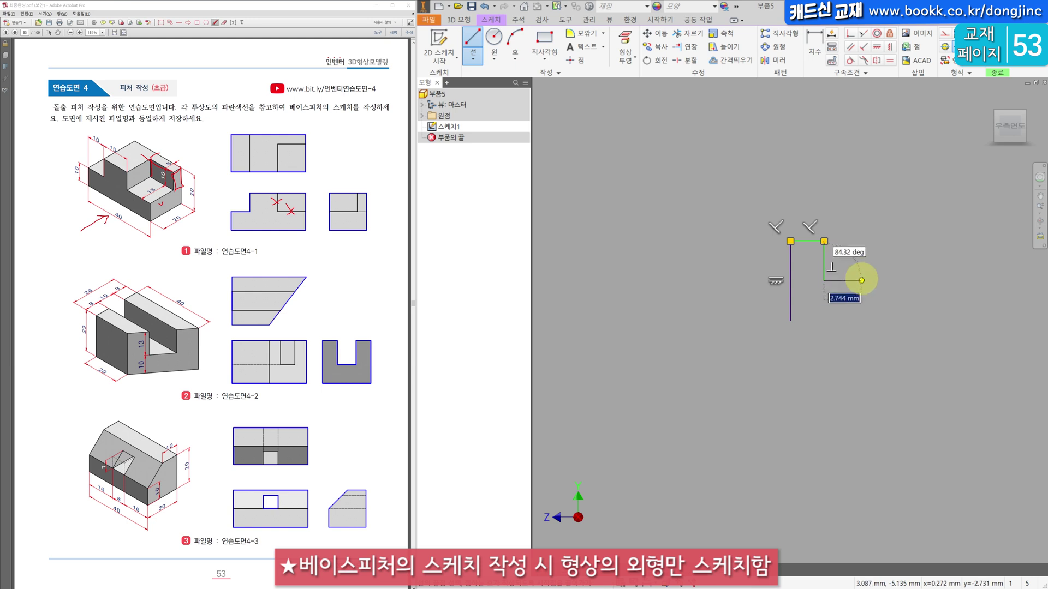
pyautogui.click(823, 280)
pyautogui.click(861, 280)
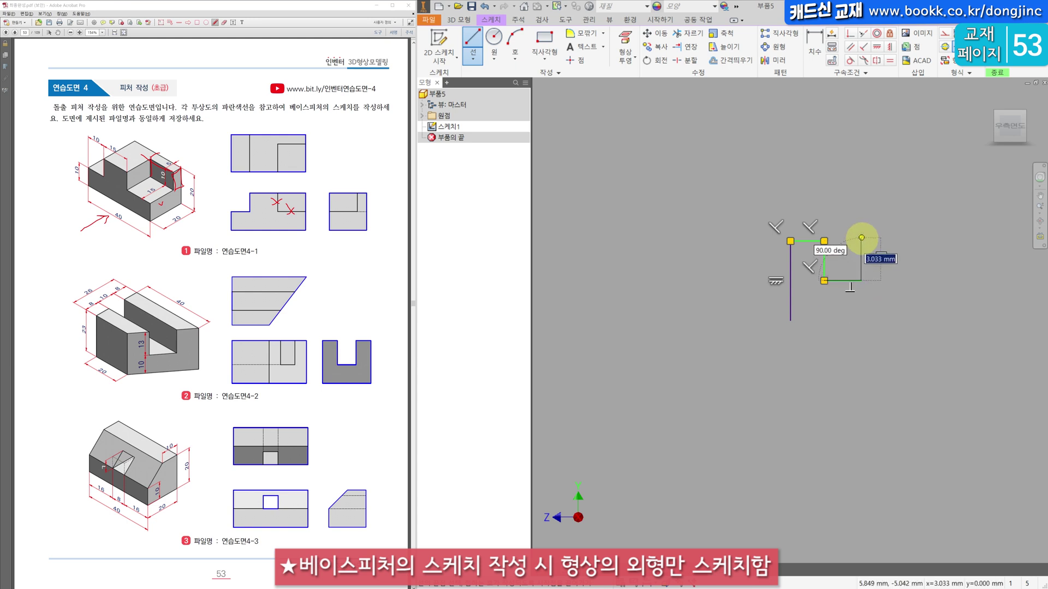
pyautogui.click(863, 238)
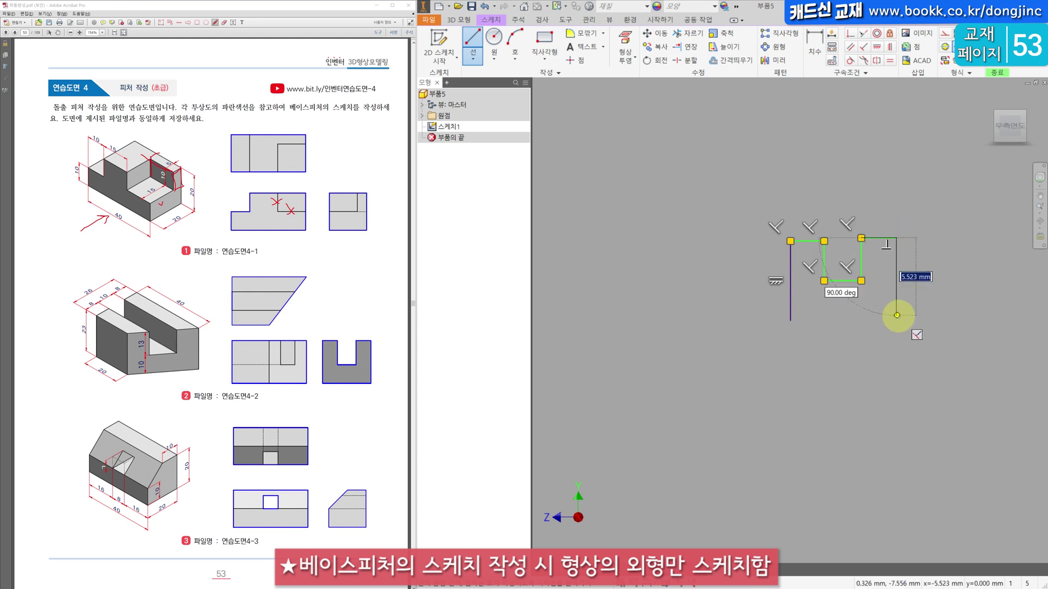
pyautogui.click(896, 319)
pyautogui.click(790, 321)
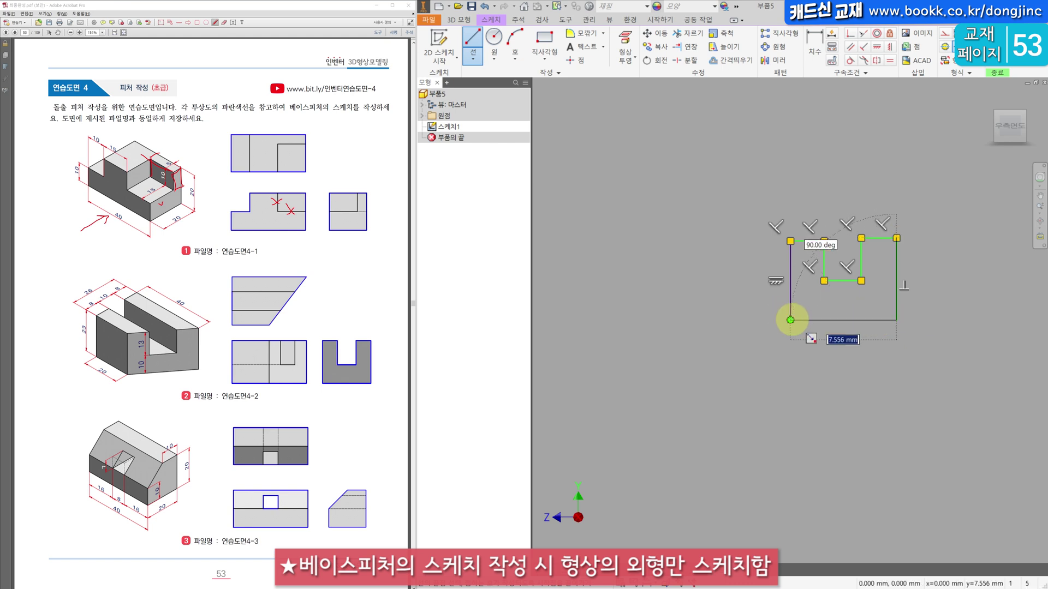
# Dimension the U profile's bottom edge at 26 mm and its left edge at 23 mm.
pyautogui.moveTo(809, 305); pyautogui.dragTo(719, 342, button='middle')
pyautogui.press('d')
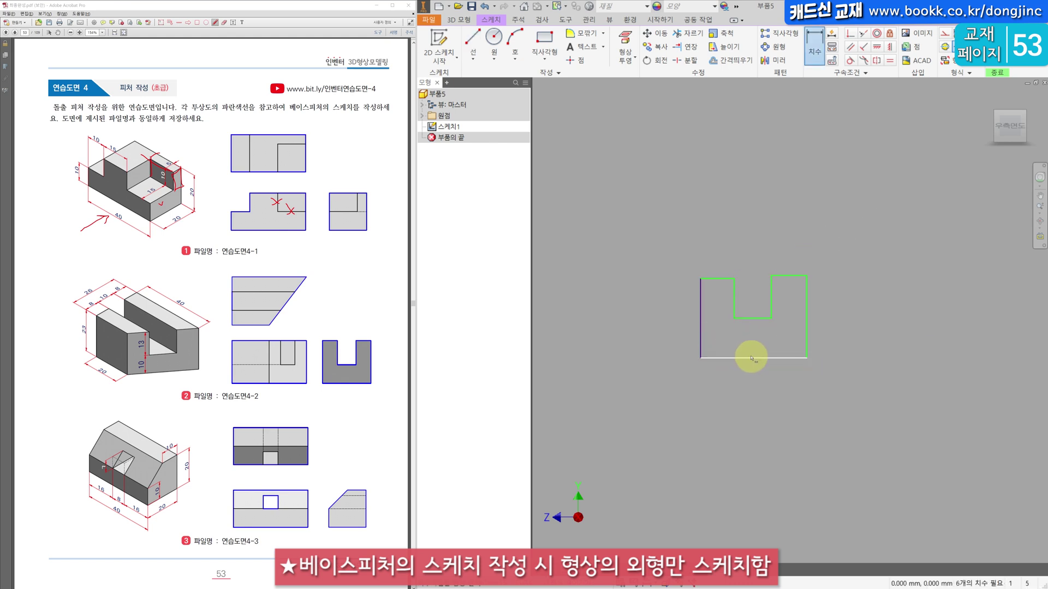
pyautogui.click(752, 359)
pyautogui.click(743, 386)
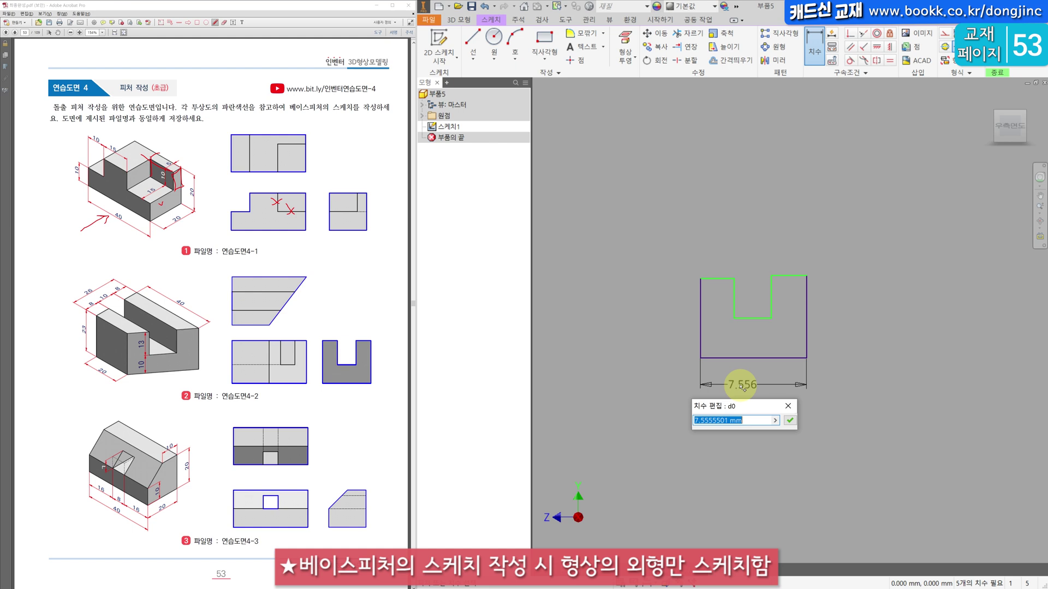
pyautogui.press('Return')
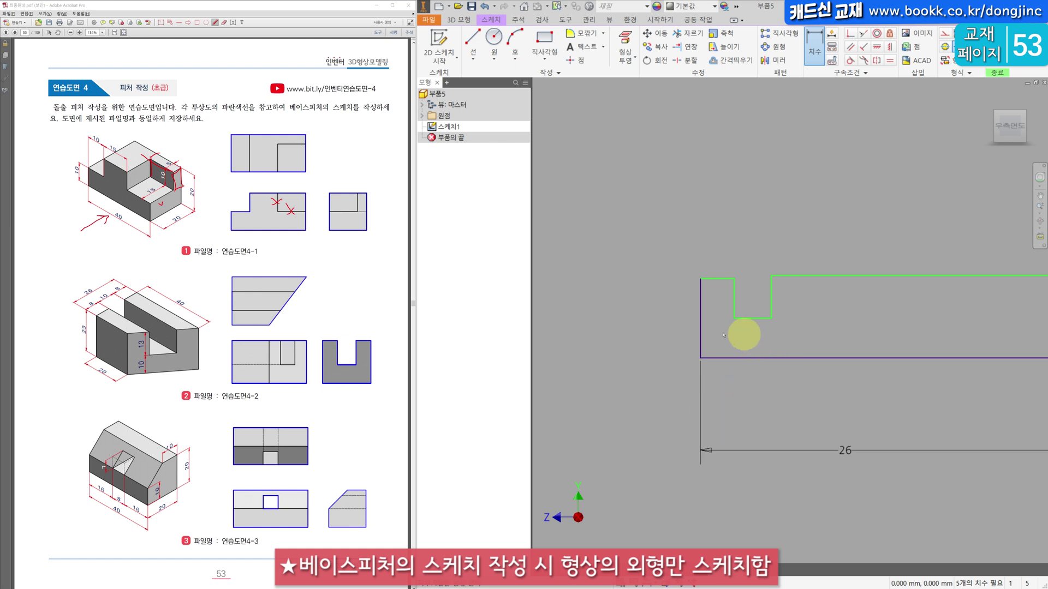
pyautogui.click(701, 321)
pyautogui.click(663, 327)
pyautogui.write('23')
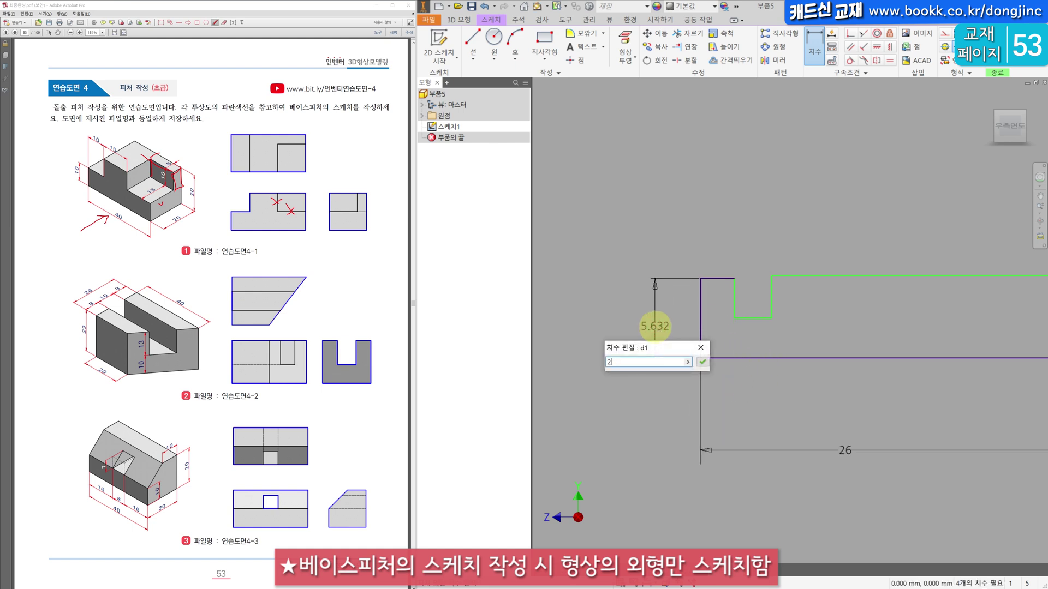
pyautogui.press('Return')
# Dimension the top edge of the profile's left leg at 8 mm.
pyautogui.scroll(-3, 756, 236)
pyautogui.moveTo(756, 236); pyautogui.dragTo(575, 191, button='middle')
pyautogui.scroll(3, 650, 230)
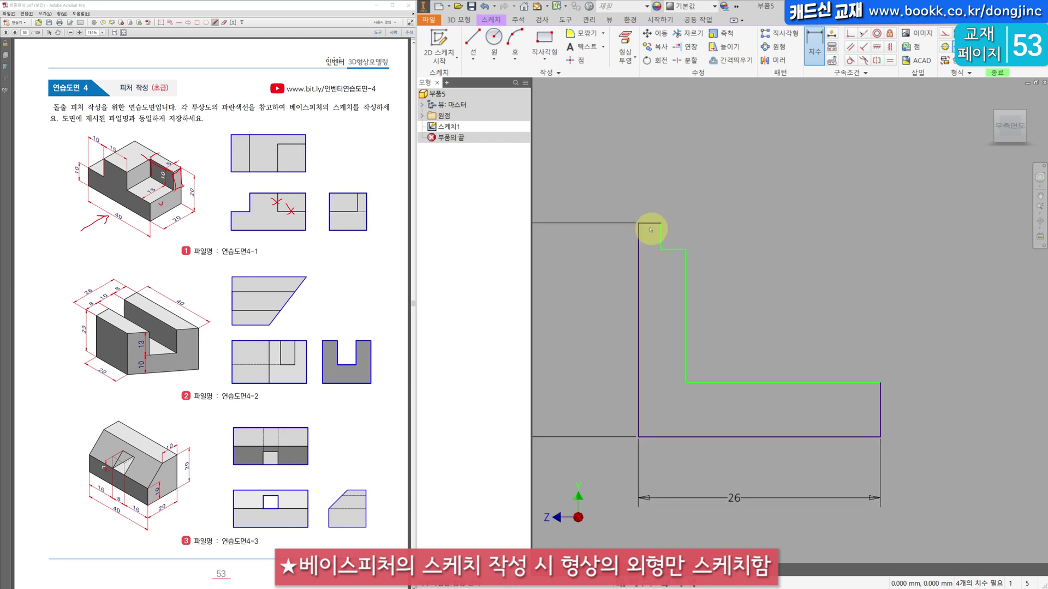
pyautogui.click(650, 223)
pyautogui.click(645, 195)
pyautogui.write('8')
pyautogui.press('Return')
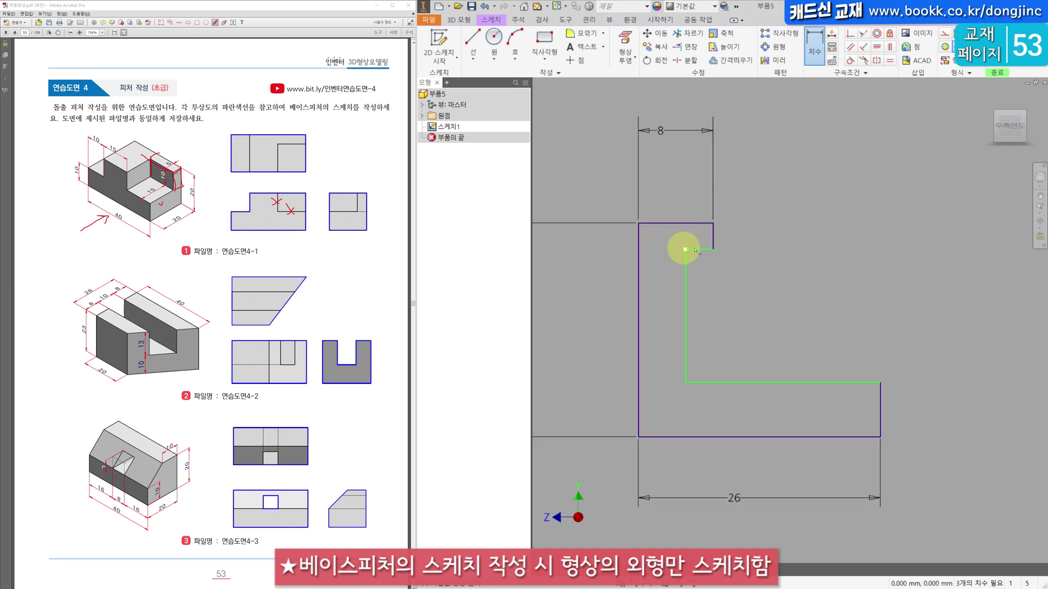
# Reshape the distorted profile into a U again by moving the slot's lower right corner rightward and the right leg's top upward.
pyautogui.press('Escape')
pyautogui.moveTo(690, 246)
pyautogui.mouseDown()
pyautogui.moveTo(745, 246)
pyautogui.moveTo(795, 180)
pyautogui.mouseUp()
pyautogui.moveTo(880, 382); pyautogui.dragTo(880, 206)
pyautogui.click(816, 41)
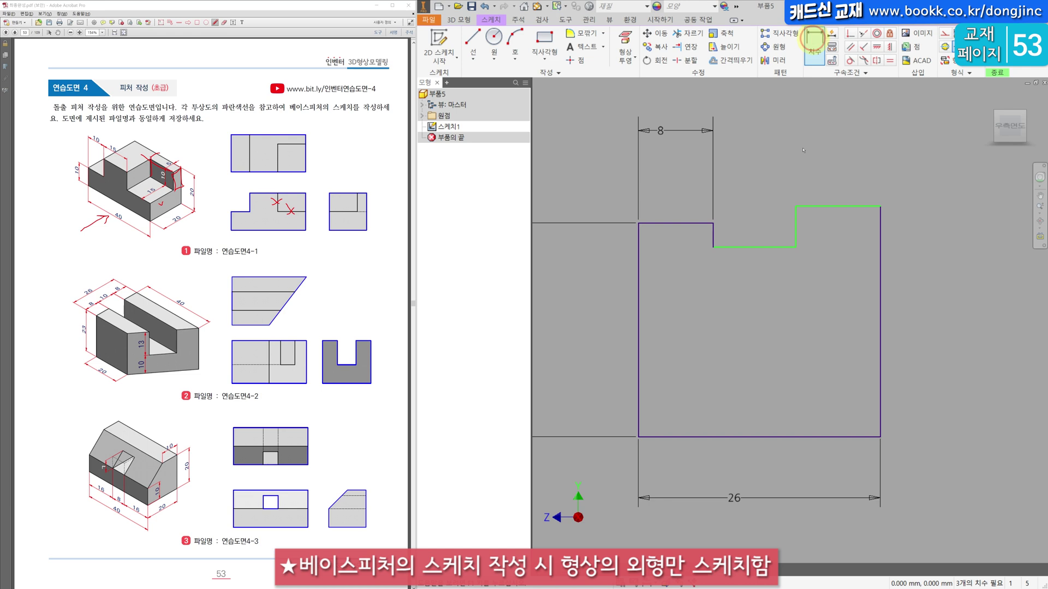
# Dimension the U profile's slot bottom at 10 mm and make the tops of both legs collinear.
pyautogui.click(764, 246)
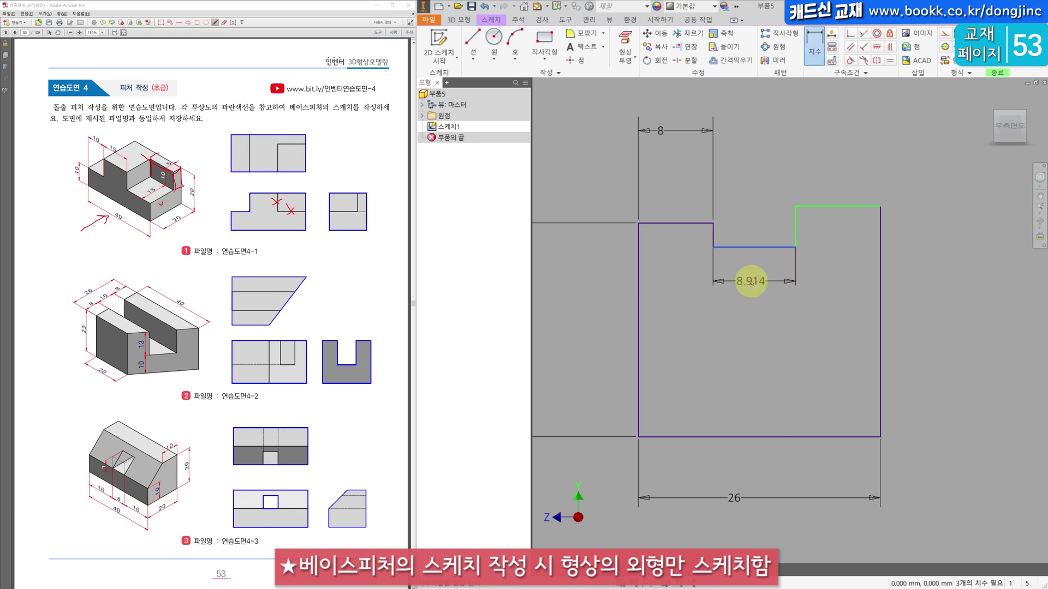
pyautogui.click(752, 281)
pyautogui.write('10')
pyautogui.press('Return')
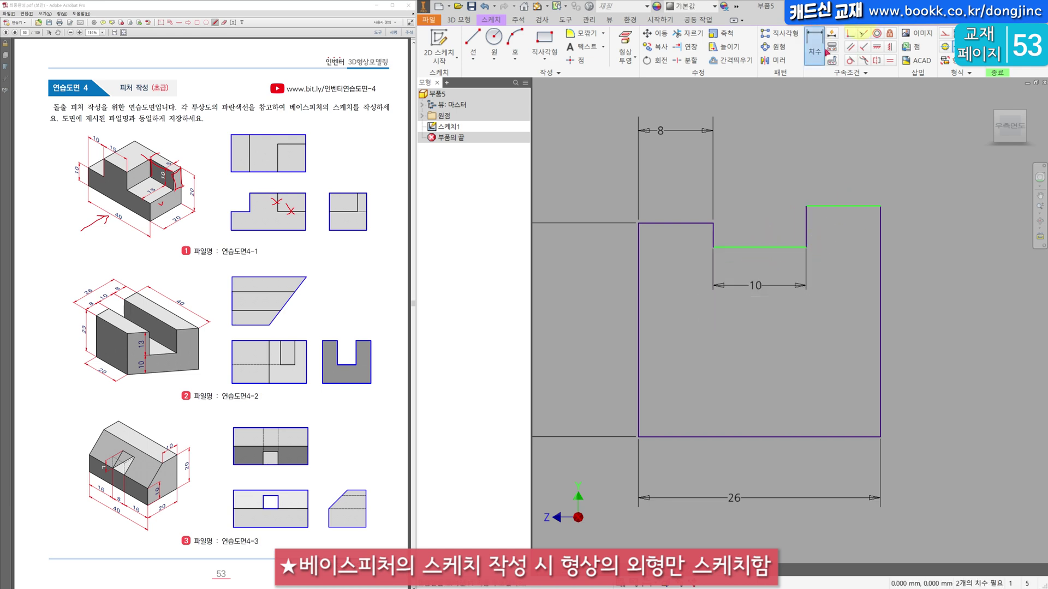
pyautogui.click(862, 35)
pyautogui.click(699, 223)
pyautogui.click(847, 207)
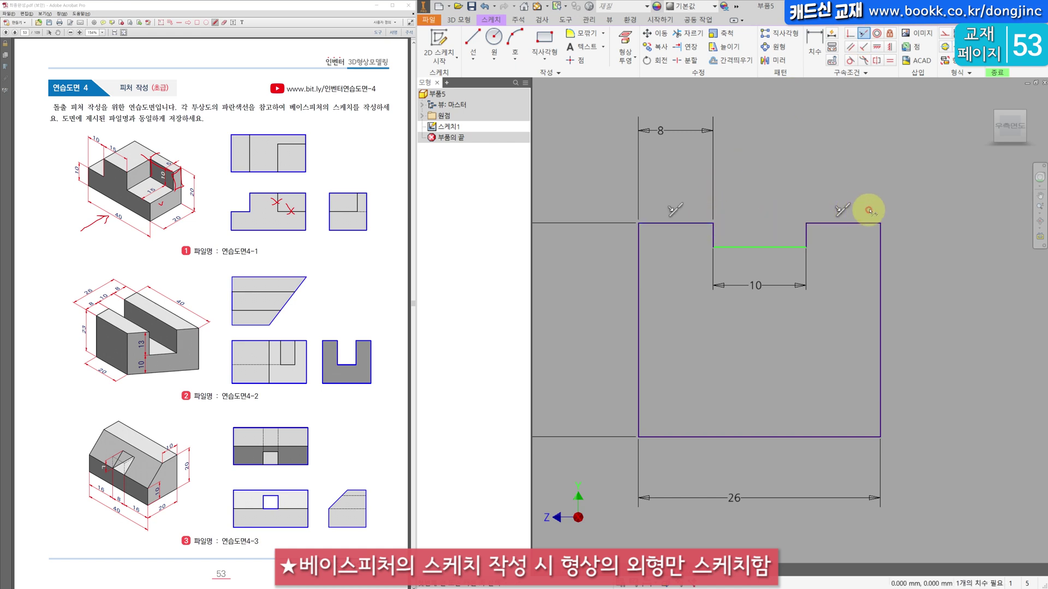
# Dimension the slot's depth from the left leg's top edge to the slot bottom at 13 mm.
pyautogui.click(831, 36)
pyautogui.click(812, 34)
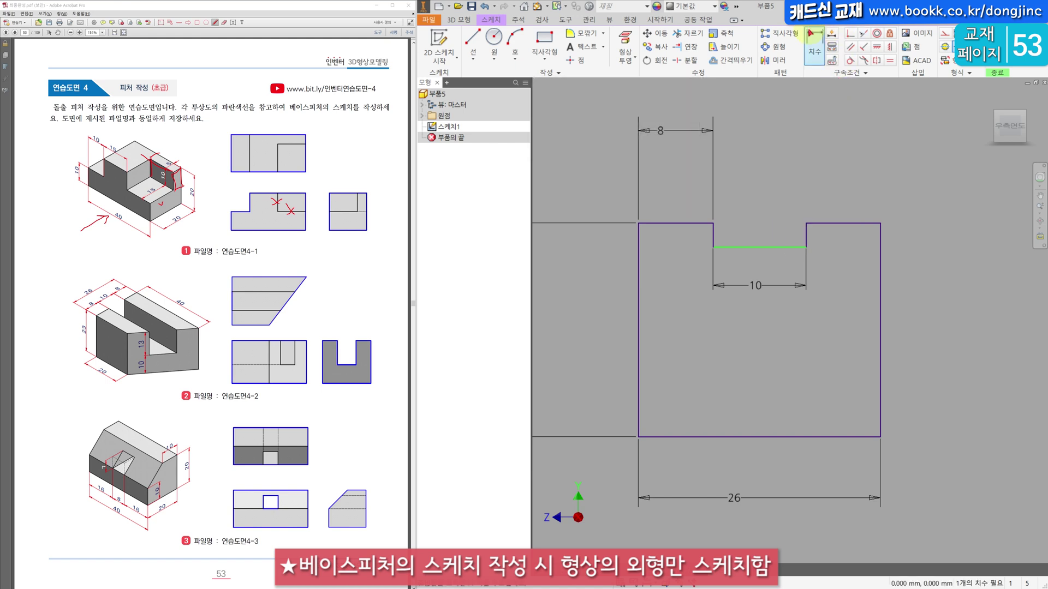
pyautogui.click(709, 241)
pyautogui.click(692, 224)
pyautogui.click(681, 236)
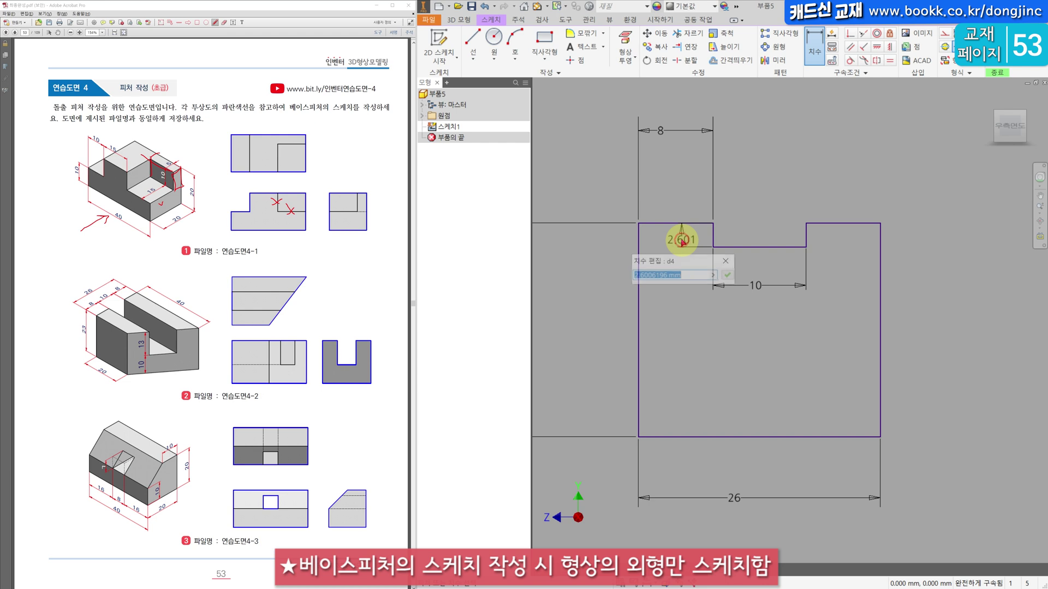
pyautogui.write('13')
pyautogui.press('Return')
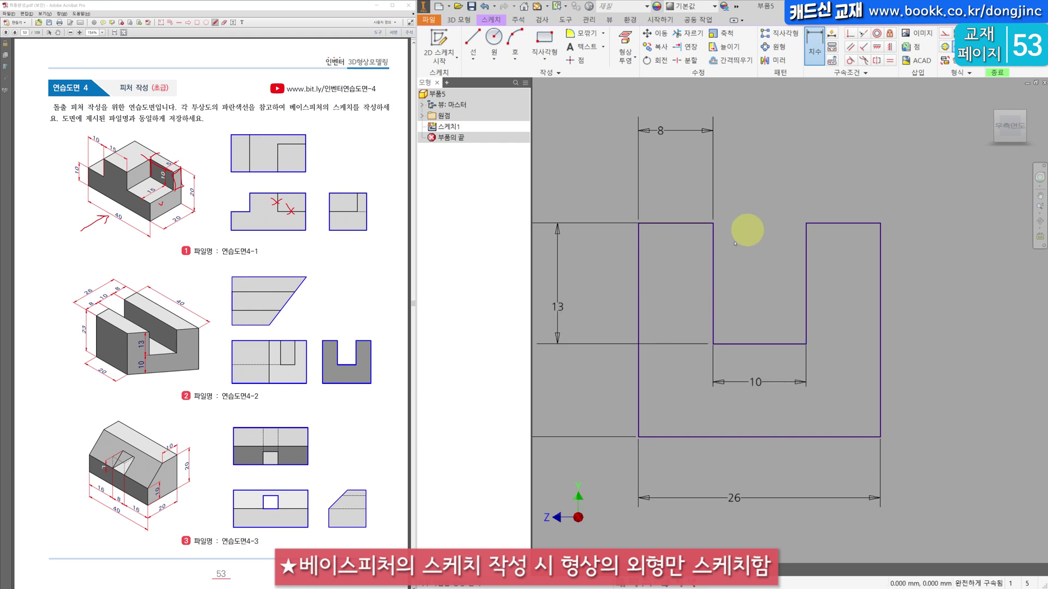
# Extrude the U profile 40 mm as a new solid.
pyautogui.scroll(-3, 744, 230)
pyautogui.click(458, 20)
pyautogui.click(472, 48)
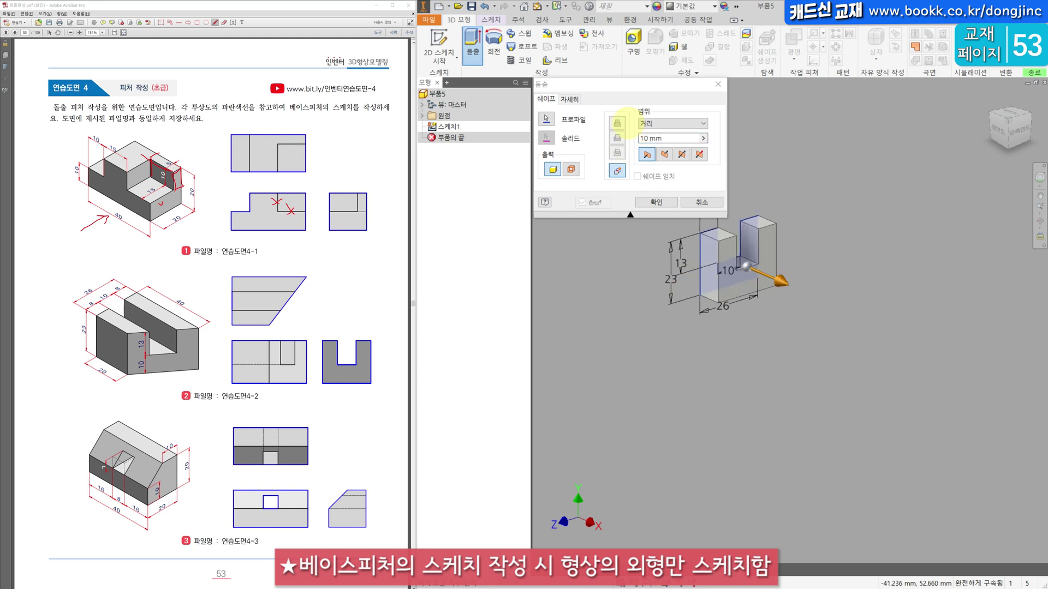
pyautogui.click(671, 137)
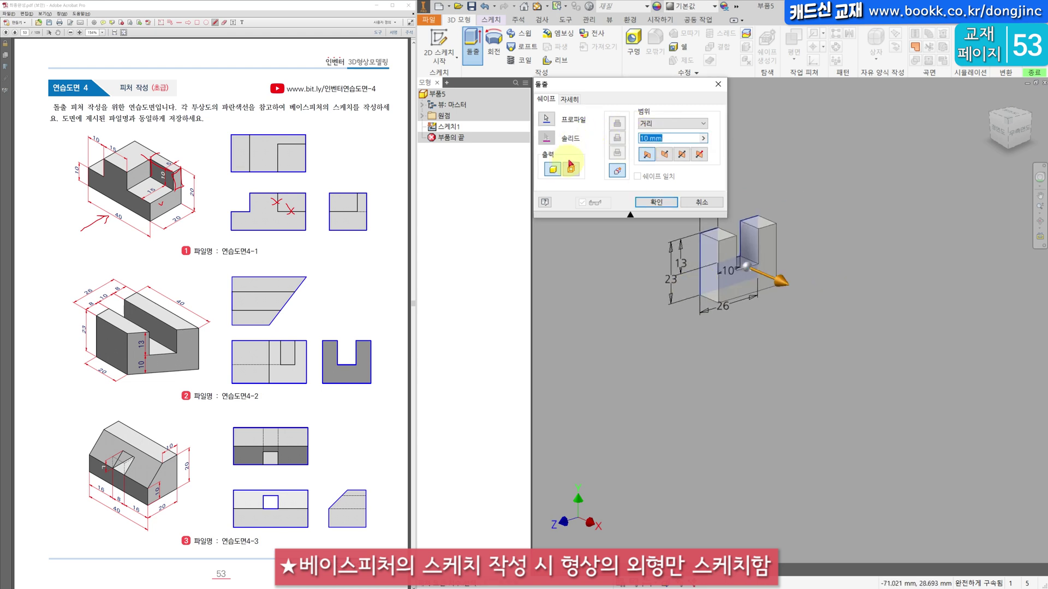
pyautogui.press('Return')
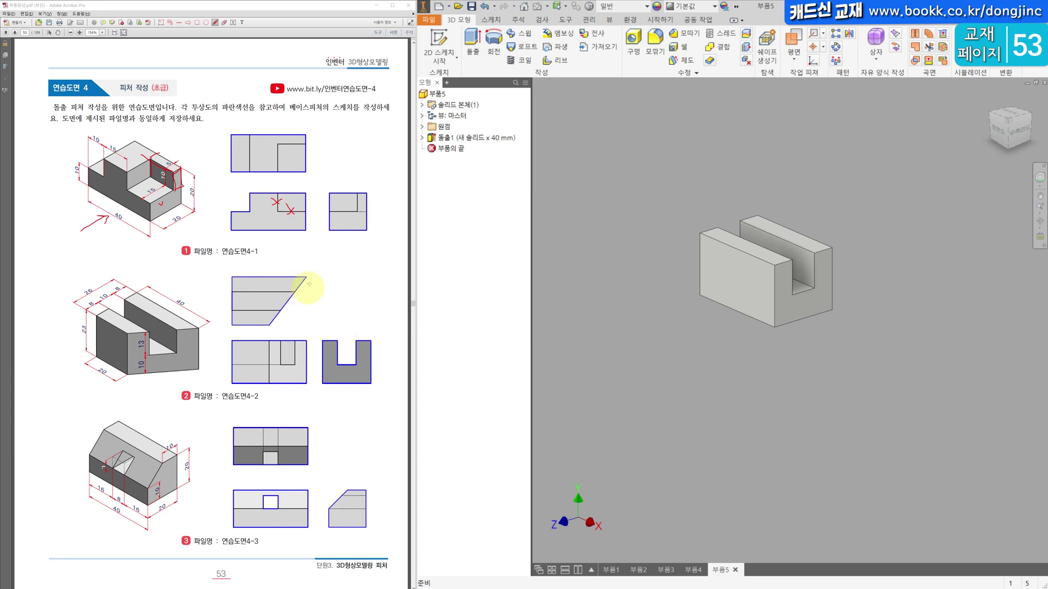
# Mark the missing triangular corner on drawing 4-2's top view in red and start a sketch on the solid's top face.
pyautogui.moveTo(310, 276)
pyautogui.mouseDown()
pyautogui.moveTo(284, 305)
pyautogui.moveTo(311, 302)
pyautogui.moveTo(309, 277)
pyautogui.moveTo(277, 305)
pyautogui.moveTo(310, 322)
pyautogui.mouseUp()
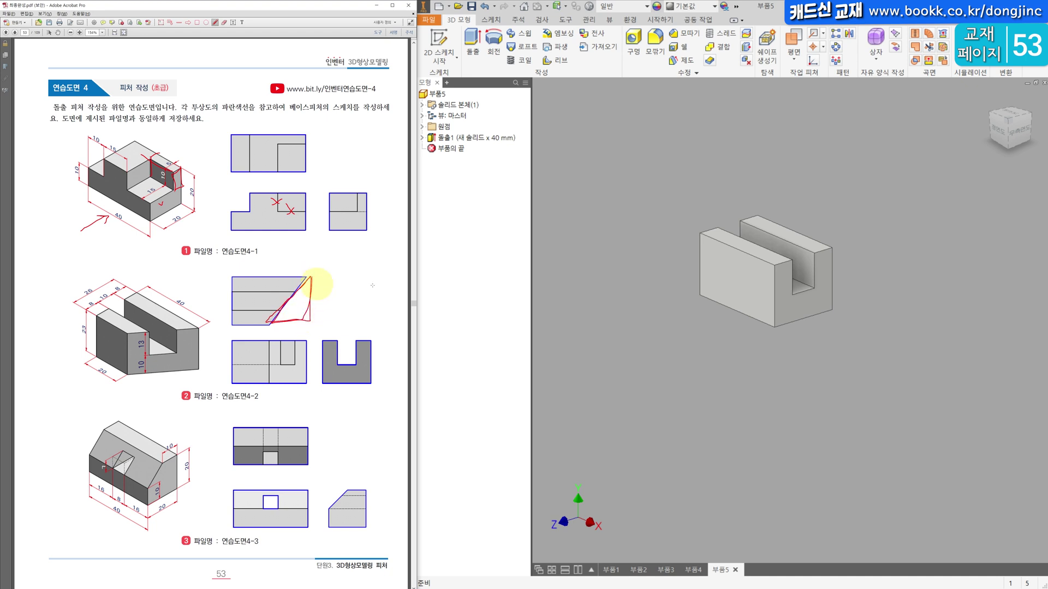
pyautogui.click(1007, 114)
pyautogui.click(1031, 97)
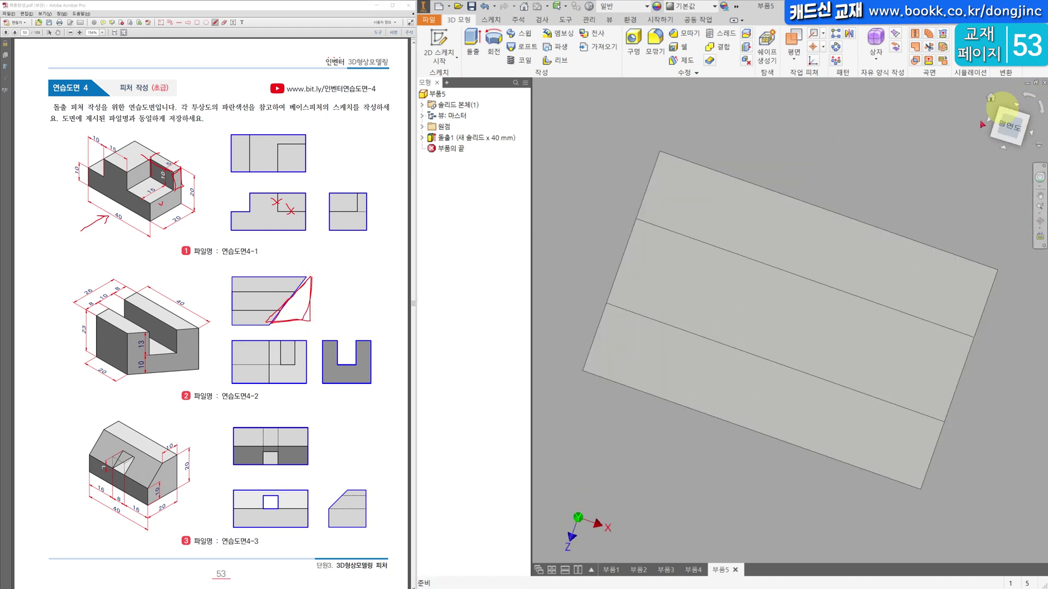
pyautogui.scroll(-2, 795, 194)
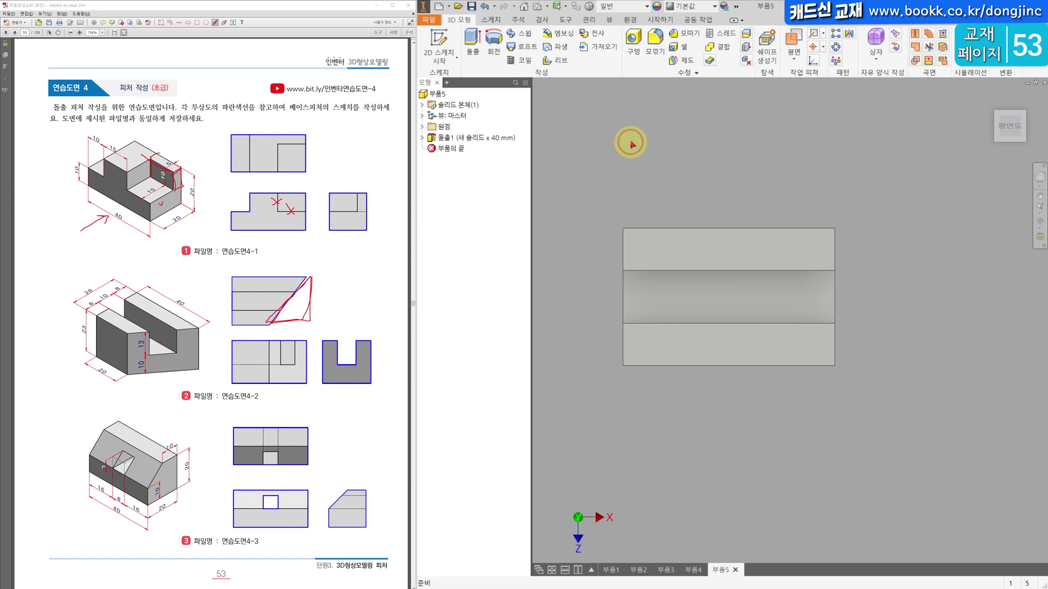
pyautogui.click(711, 343)
pyautogui.press('s')
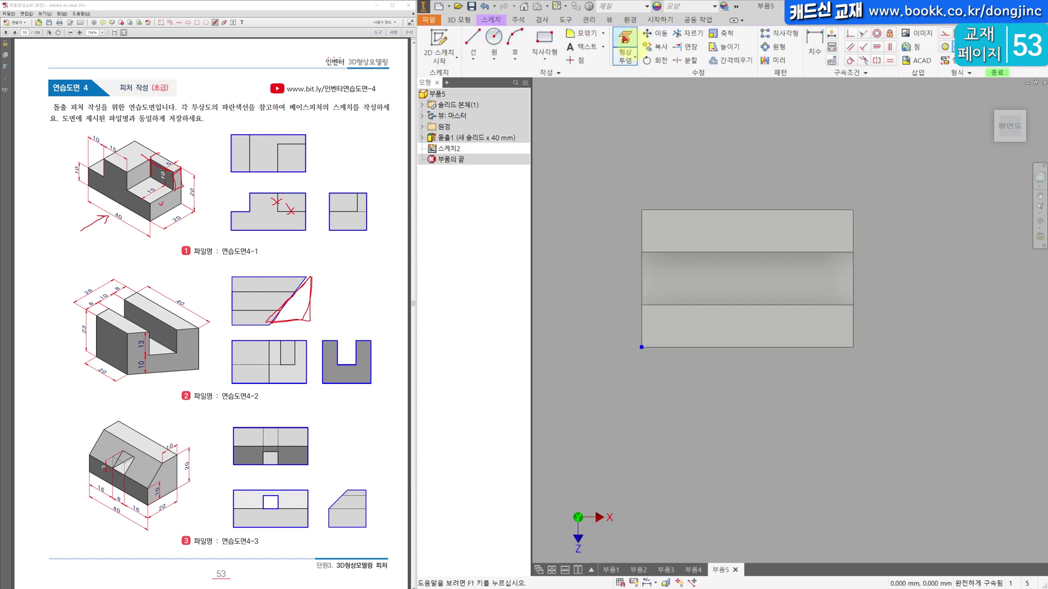
# Project the edges of both leg tops and the slot floor into the sketch and convert them to construction lines.
pyautogui.click(624, 37)
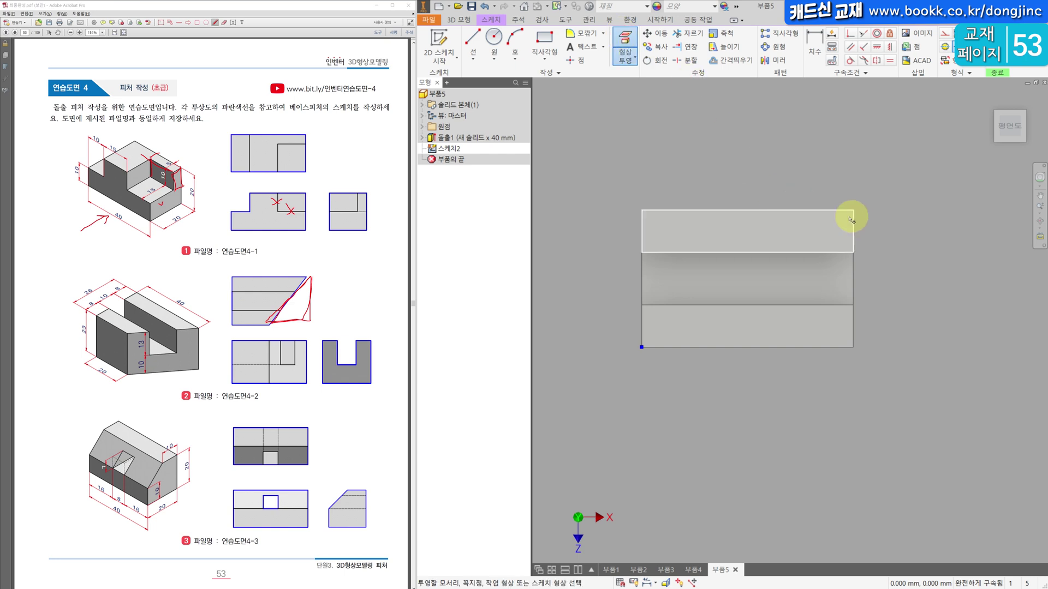
pyautogui.click(833, 231)
pyautogui.click(818, 278)
pyautogui.click(819, 326)
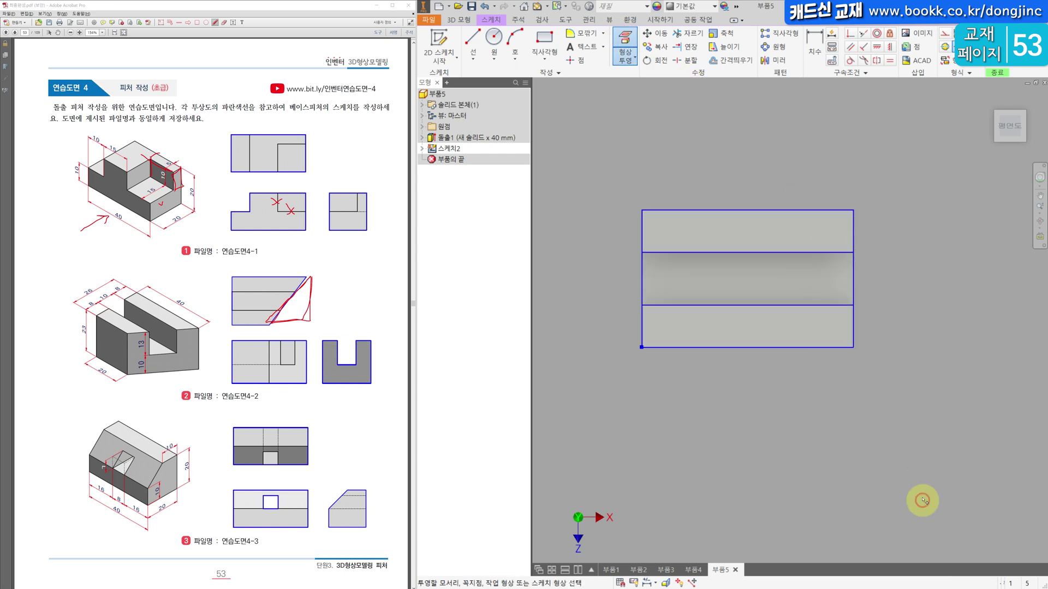
pyautogui.moveTo(896, 219)
pyautogui.mouseDown()
pyautogui.moveTo(864, 188)
pyautogui.moveTo(596, 417)
pyautogui.moveTo(591, 360)
pyautogui.mouseUp()
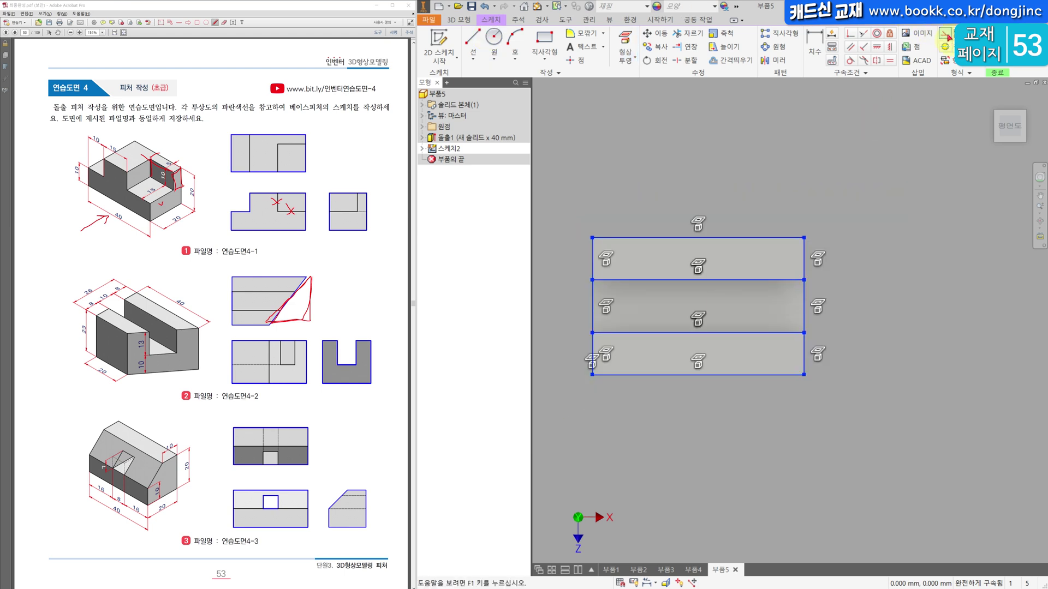
pyautogui.click(946, 36)
pyautogui.click(877, 182)
# Draw a closed right triangle on the block's two right corners, with its third corner about 19 mm along the bottom edge.
pyautogui.click(472, 41)
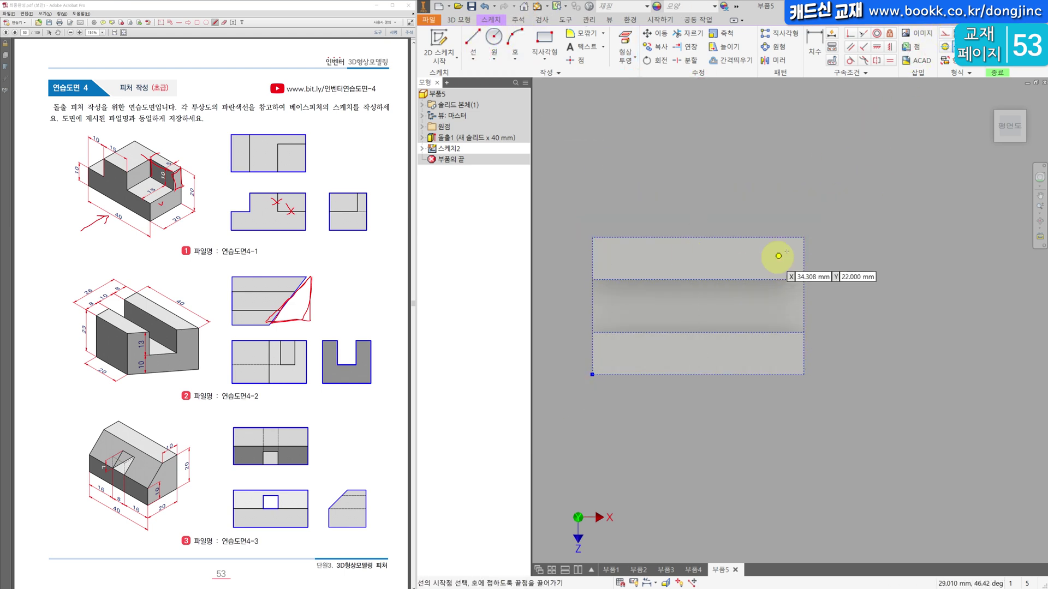
pyautogui.click(803, 238)
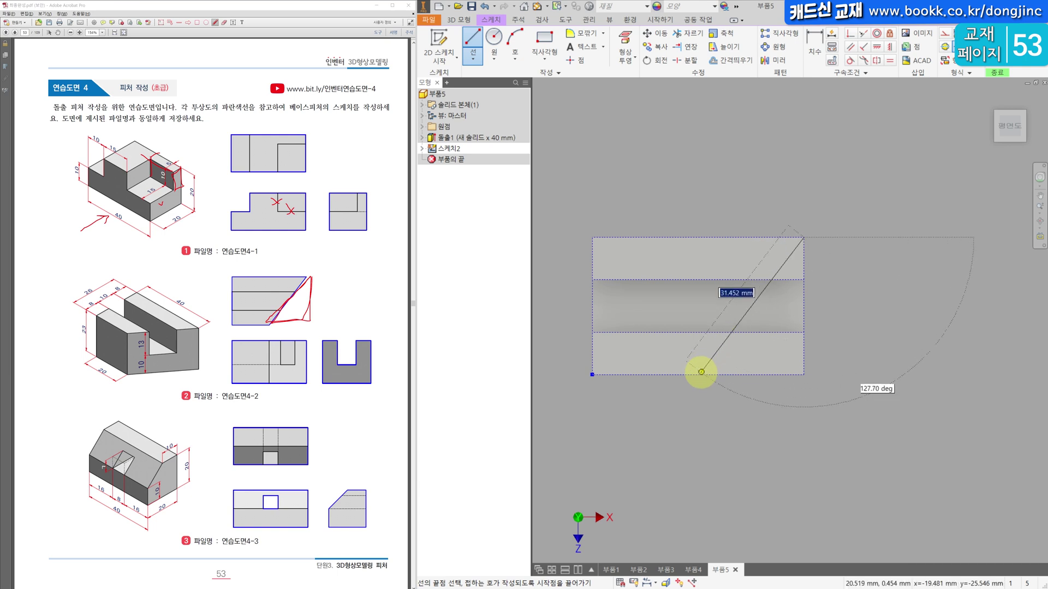
pyautogui.click(702, 375)
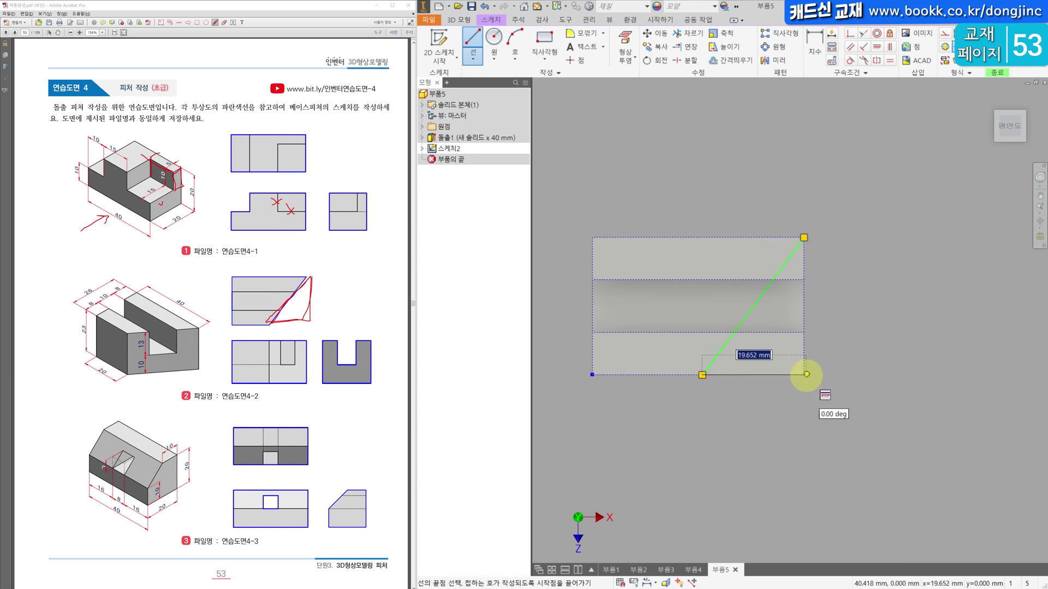
pyautogui.click(804, 374)
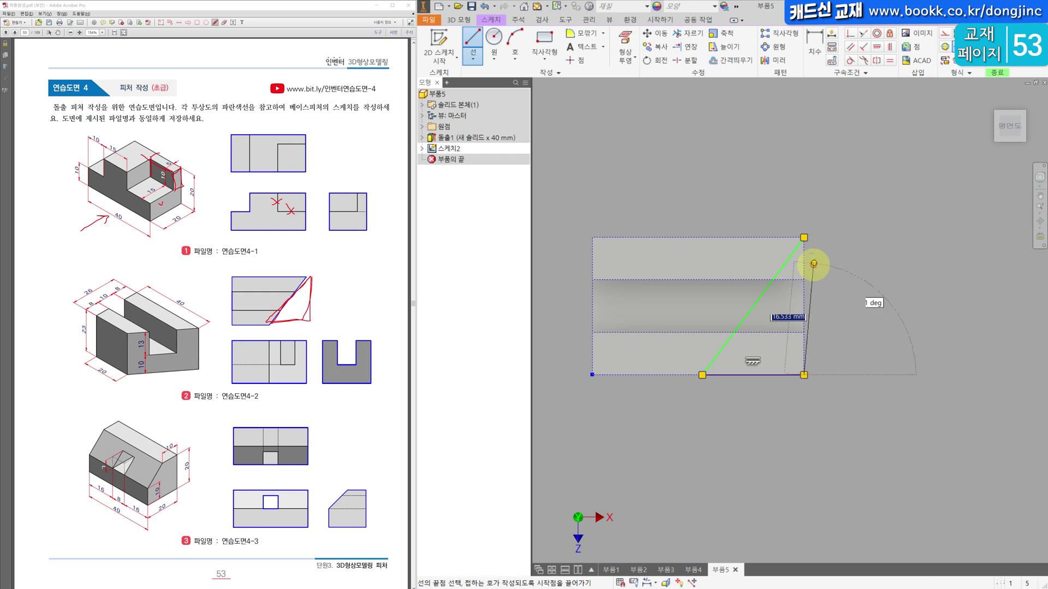
pyautogui.click(804, 237)
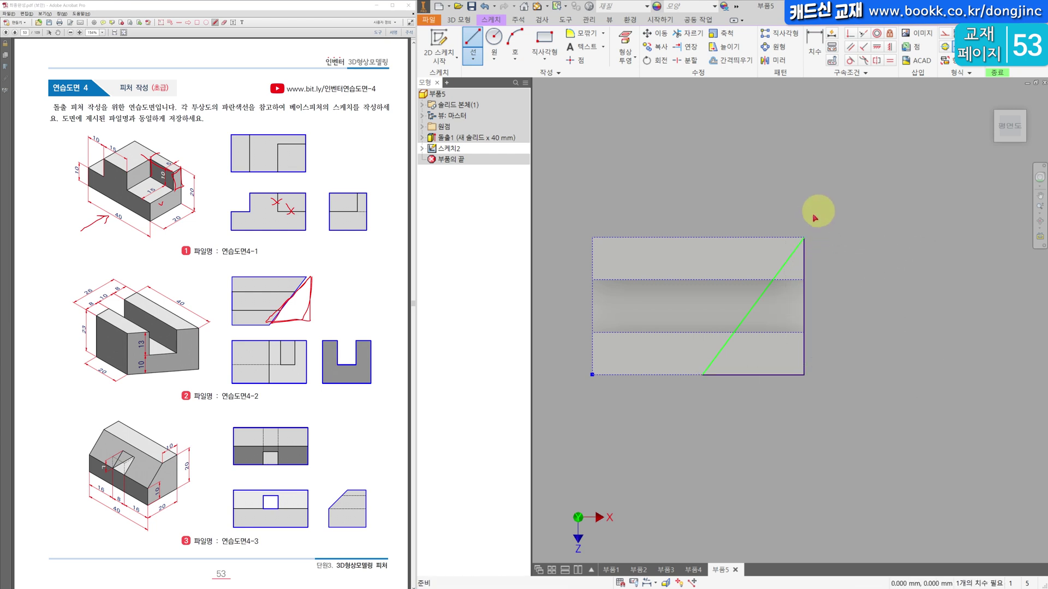
pyautogui.press('Escape')
# Dimension the distance from the block's lower left corner to the triangle's lower left corner at 20 mm.
pyautogui.press('d')
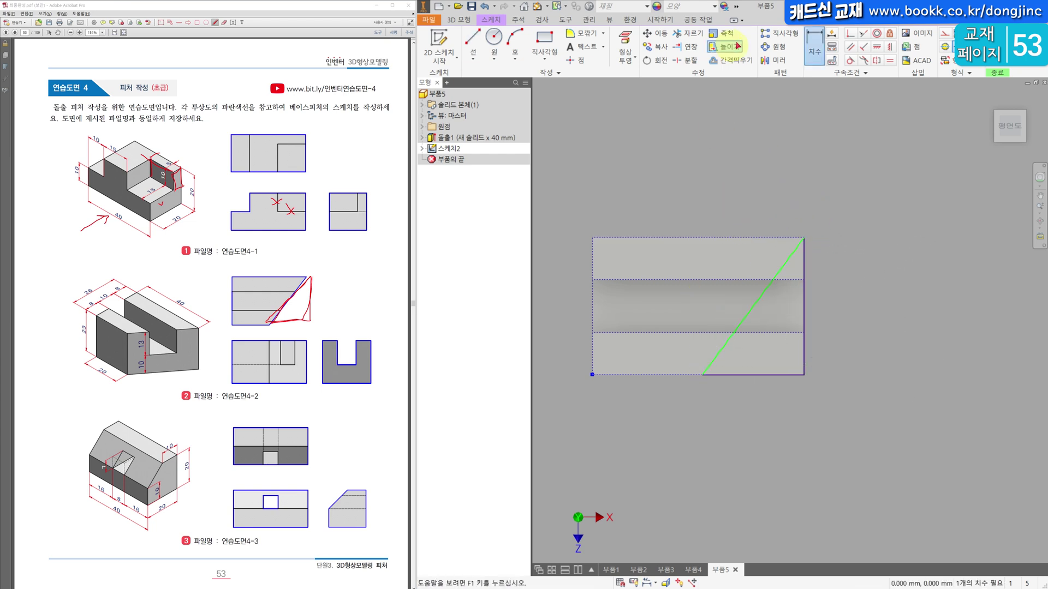
pyautogui.click(702, 376)
pyautogui.click(592, 374)
pyautogui.click(619, 403)
pyautogui.write('20')
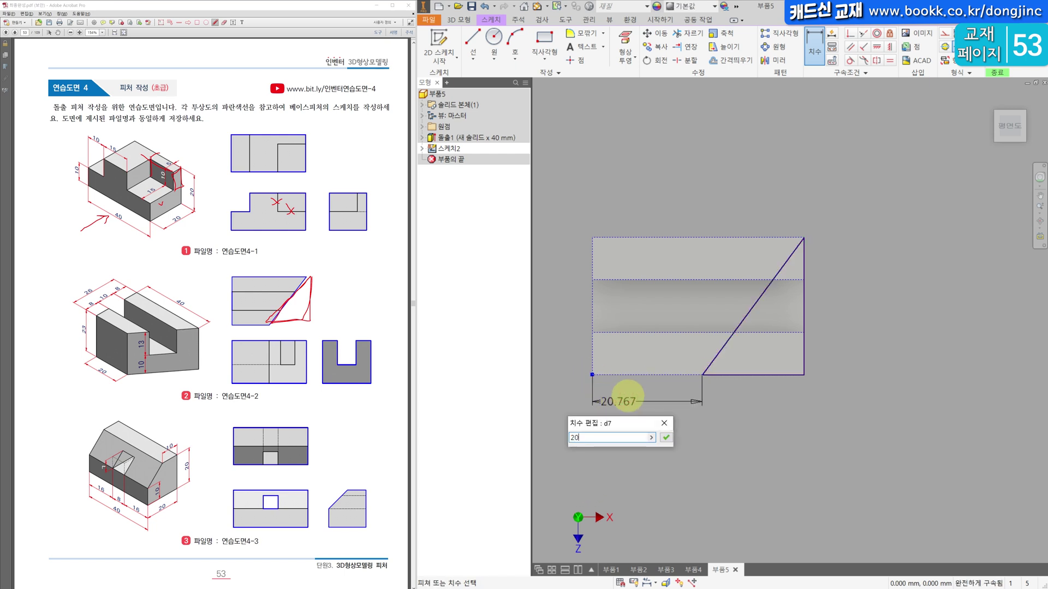
pyautogui.press('Return')
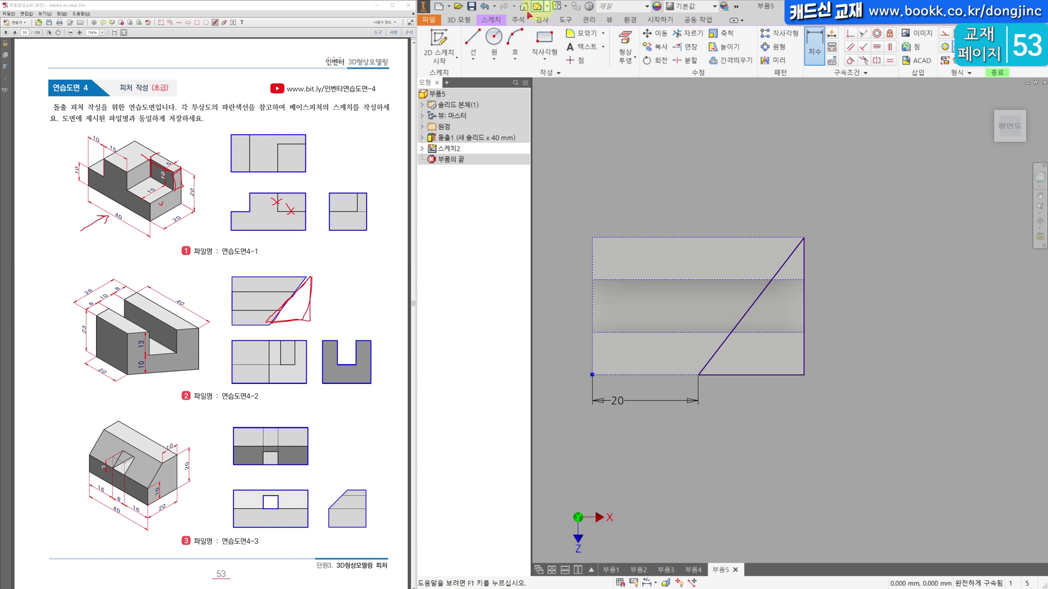
# Extrude the triangle 40 mm downward as a cut to remove the block's corner.
pyautogui.click(458, 20)
pyautogui.click(473, 44)
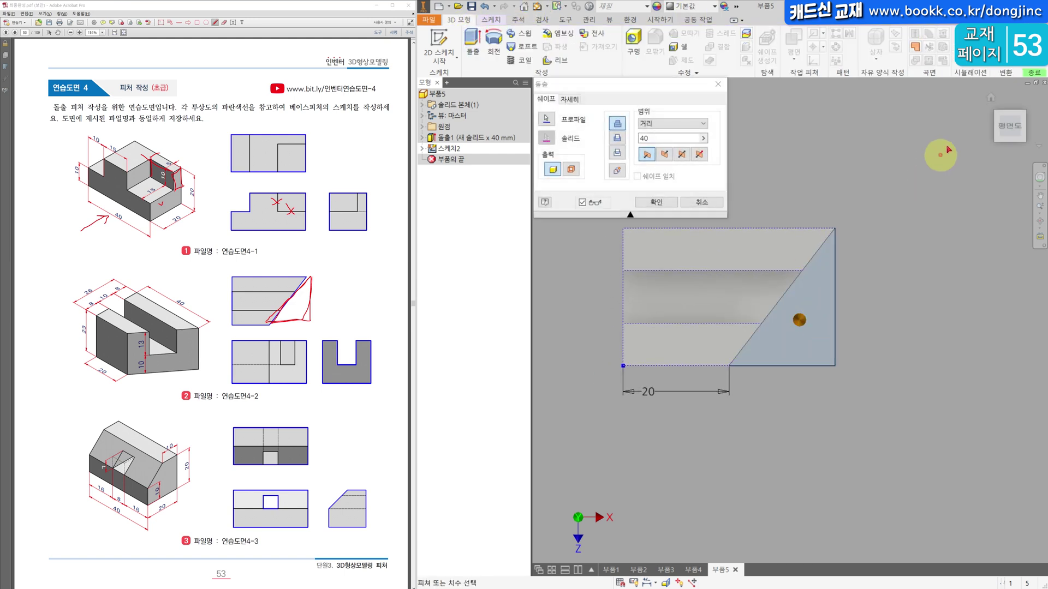
pyautogui.click(1000, 94)
pyautogui.click(618, 137)
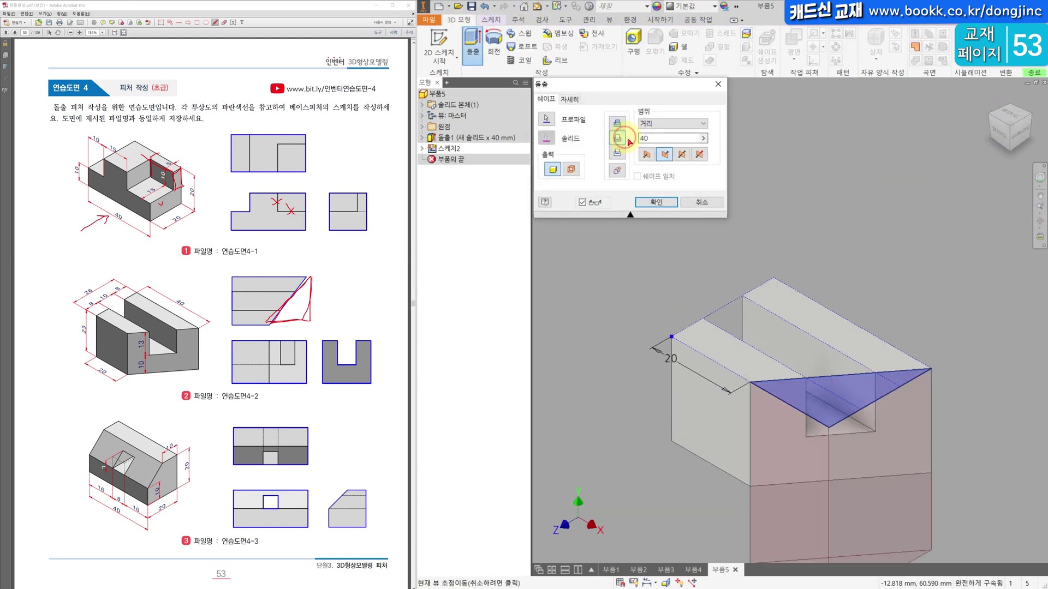
pyautogui.moveTo(807, 362); pyautogui.dragTo(795, 303, button='middle')
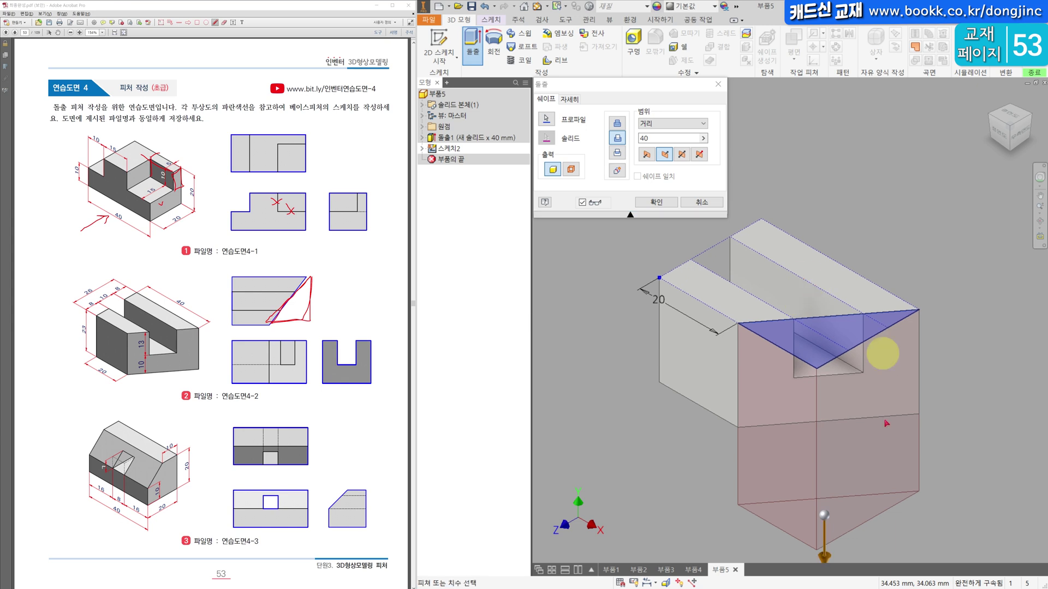
pyautogui.click(656, 202)
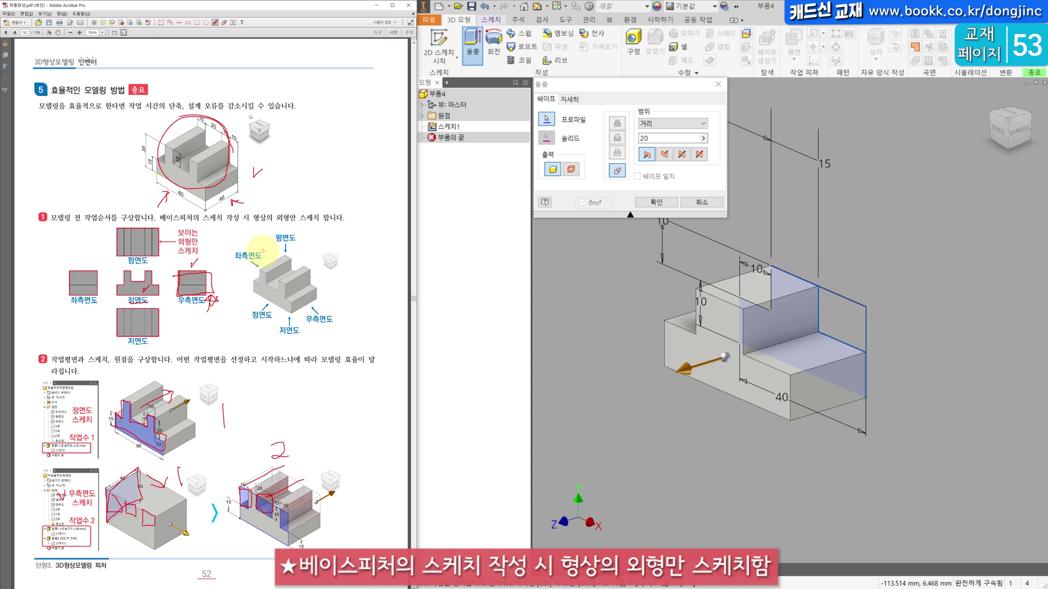
pyautogui.scroll(-2, 234, 248)
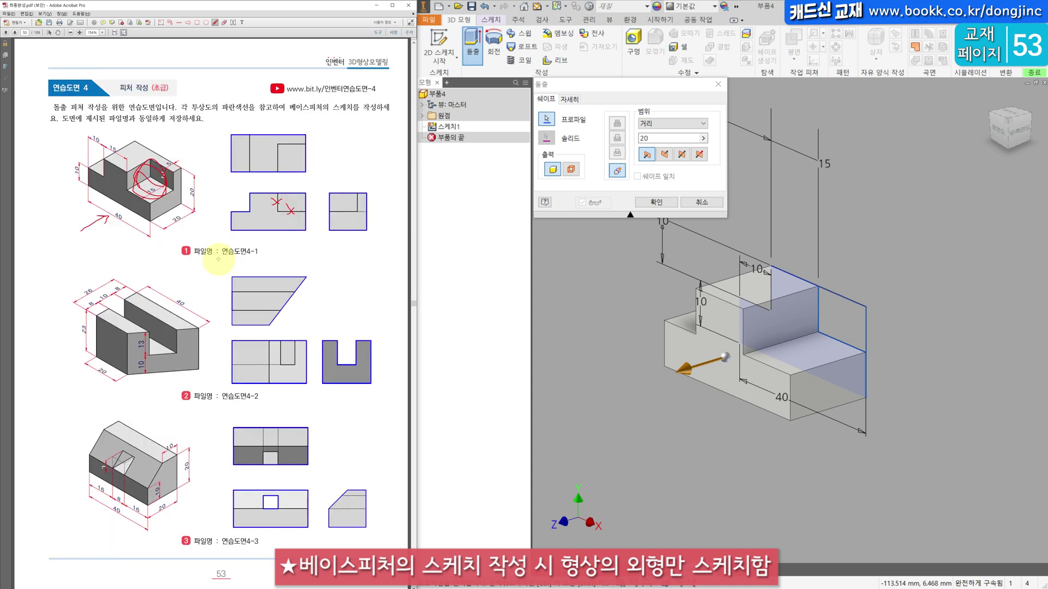